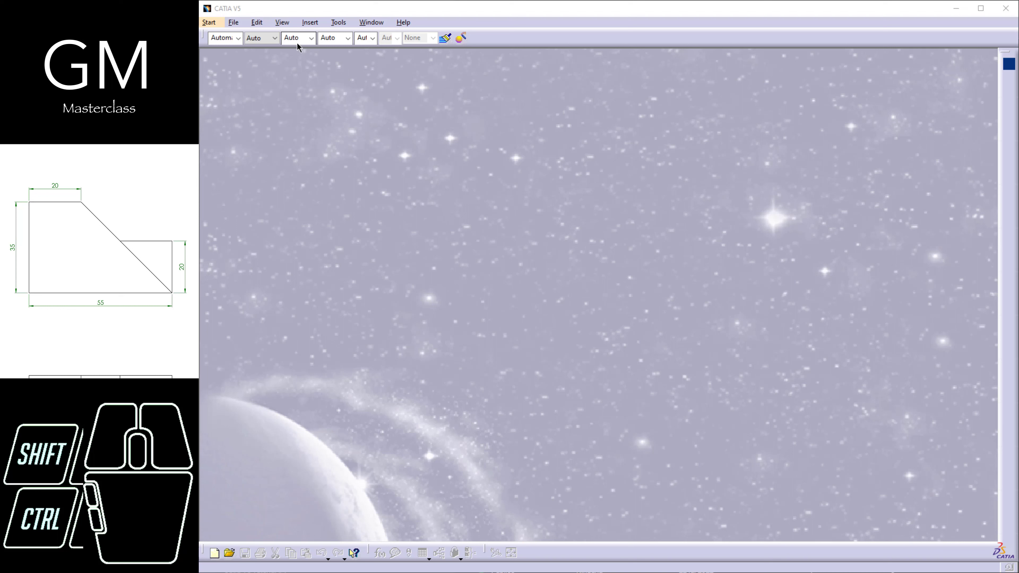
- Create a new Part Design part named TUTORIAL9 with hybrid design enabled
{"action": "left_click", "coordinate": [236, 23]}
{"action": "mouse_move", "coordinate": [209, 22]}
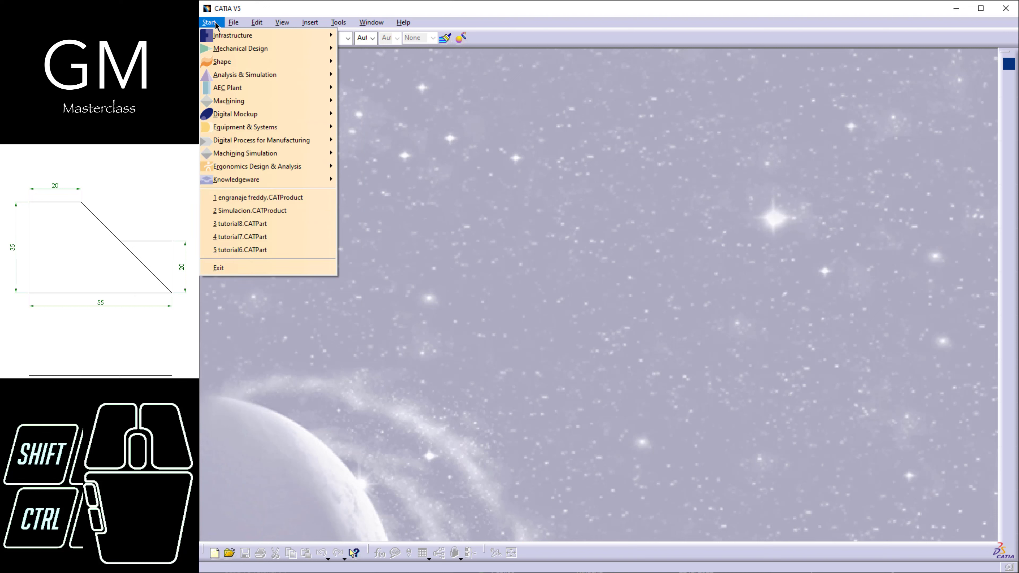
{"action": "mouse_move", "coordinate": [241, 48]}
{"action": "left_click", "coordinate": [487, 49]}
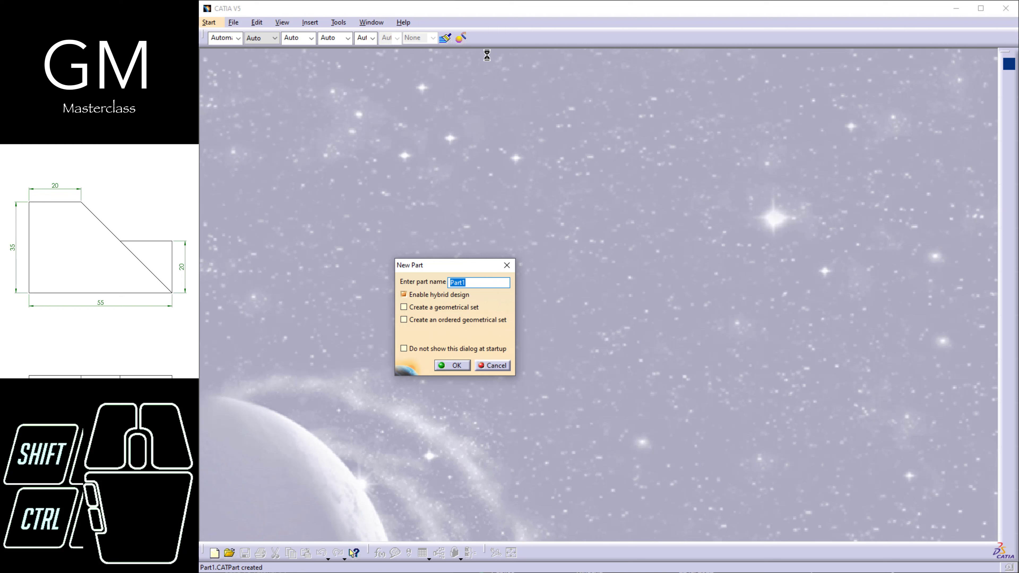
{"action": "type", "text": "TUTORIAL"}
{"action": "type", "text": "8"}
{"action": "key", "text": "Return"}
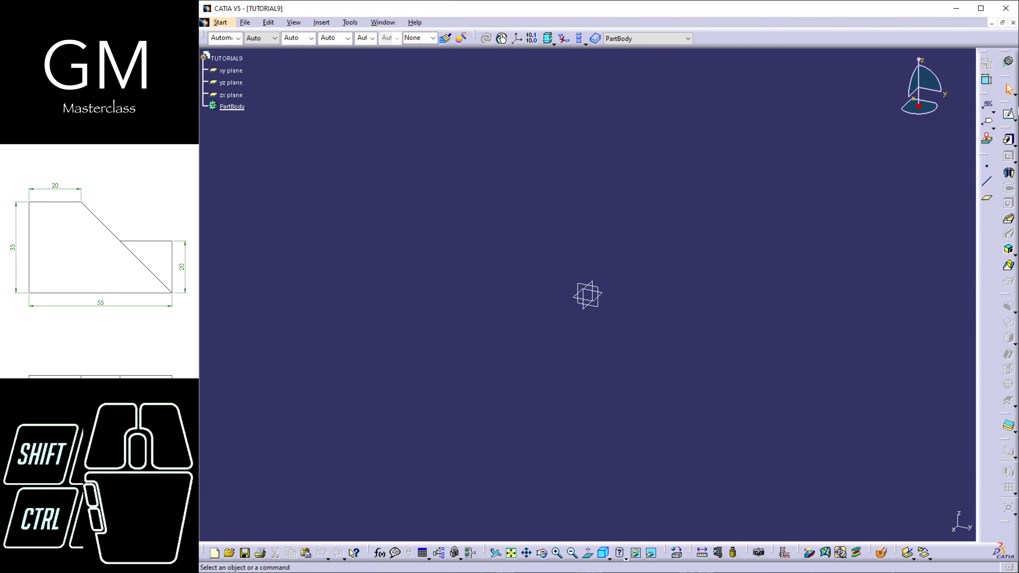
- Start a sketch on the zx plane
{"action": "left_click", "coordinate": [1008, 115]}
{"action": "left_click", "coordinate": [589, 310]}
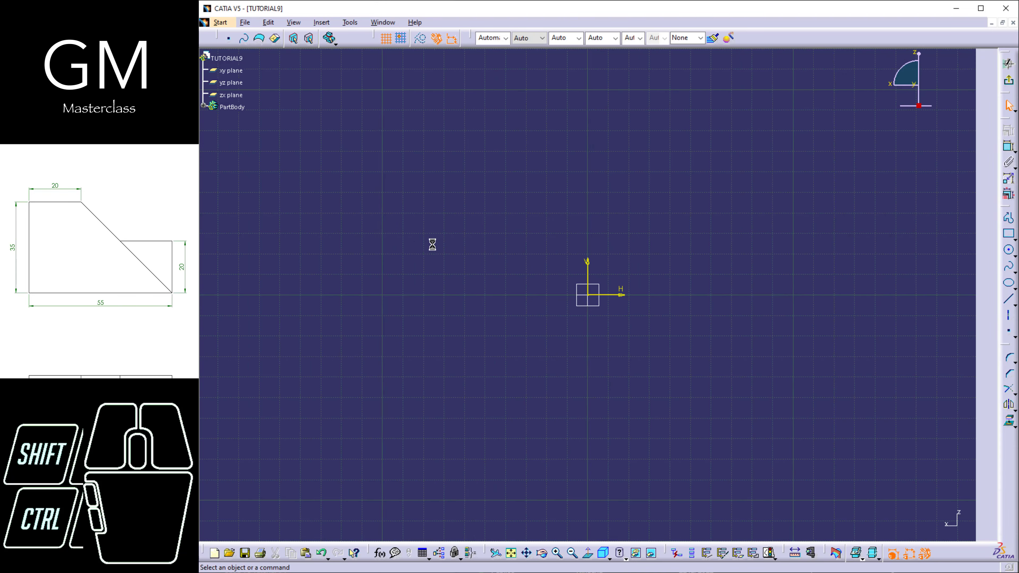
{"action": "mouse_move", "coordinate": [589, 247]}
{"action": "middle_mouse_down"}
{"action": "mouse_move", "coordinate": [586, 287]}
{"action": "mouse_move", "coordinate": [568, 284]}
{"action": "mouse_move", "coordinate": [574, 296]}
{"action": "mouse_move", "coordinate": [566, 282]}
{"action": "mouse_move", "coordinate": [511, 283]}
{"action": "middle_mouse_up"}
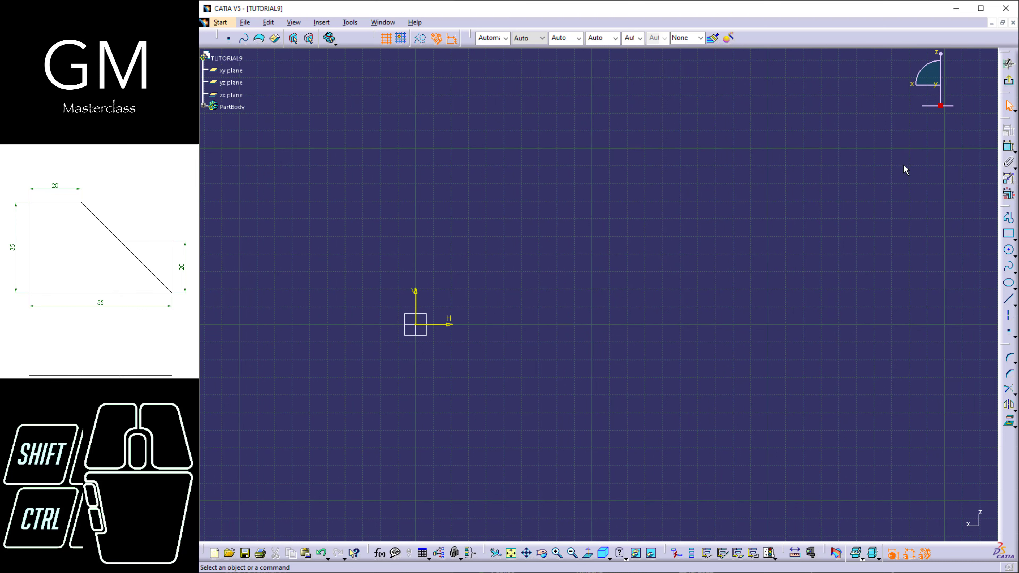
- Draw a closed four-sided profile from the origin, about 76 mm high, 38 mm wide along its upper edge and 126 mm along its base
{"action": "left_click", "coordinate": [1009, 217]}
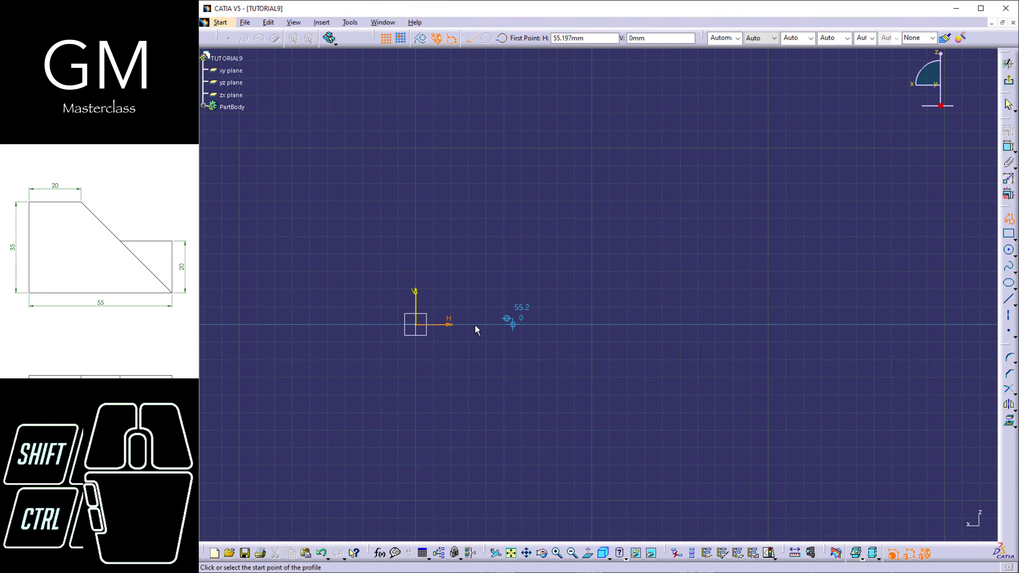
{"action": "left_click", "coordinate": [415, 324]}
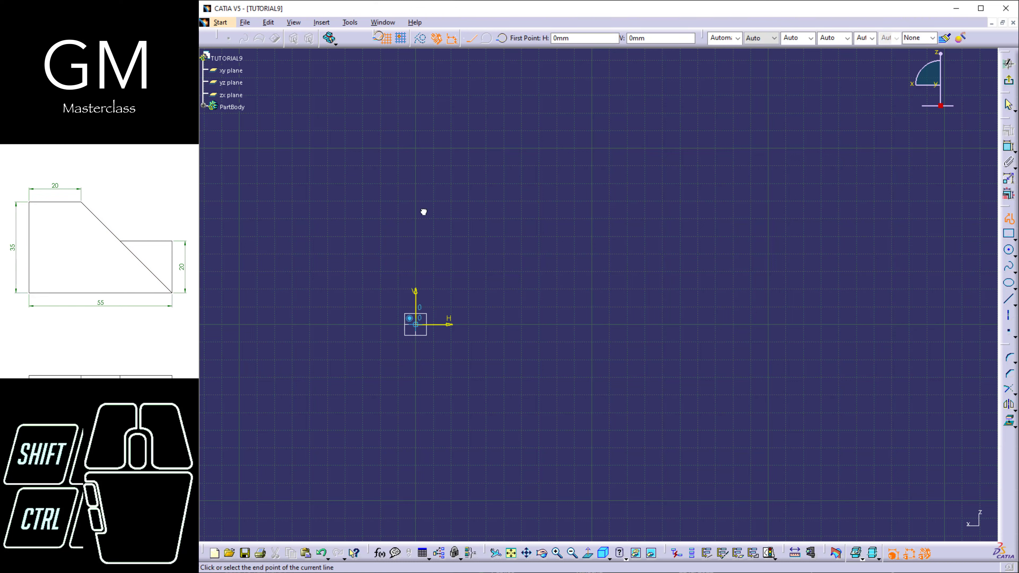
{"action": "left_click", "coordinate": [416, 189]}
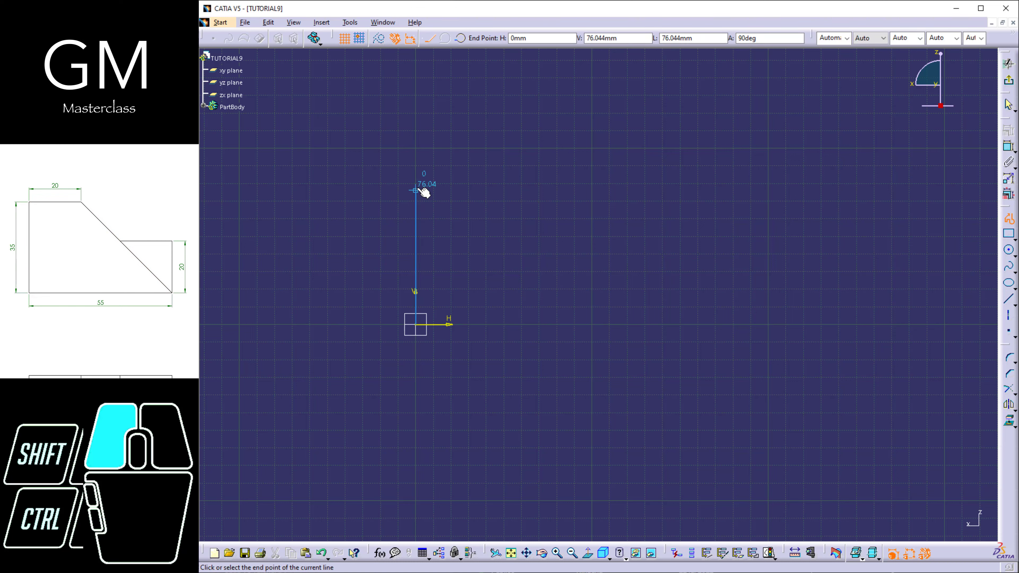
{"action": "left_click", "coordinate": [483, 186]}
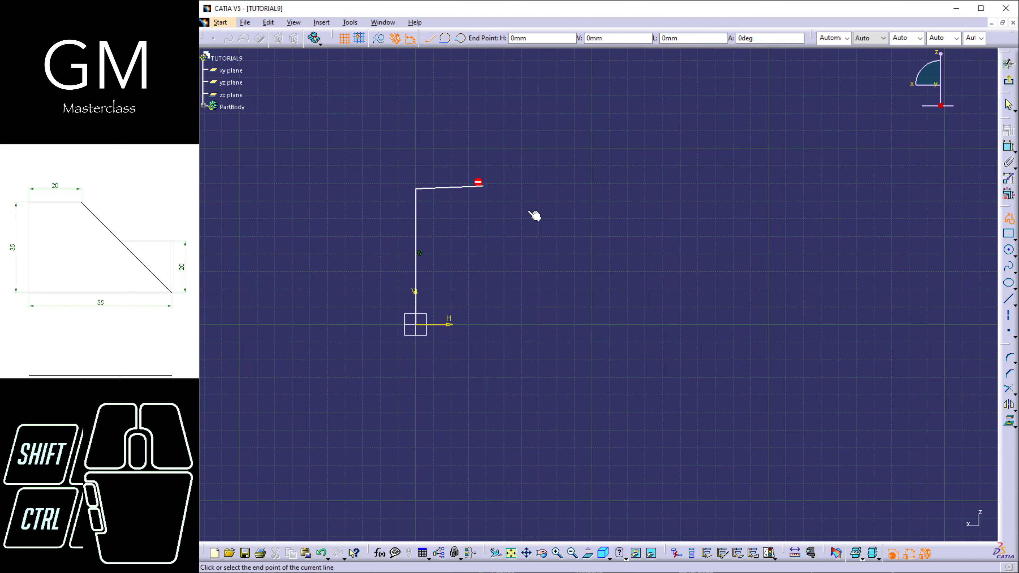
{"action": "left_click", "coordinate": [640, 326]}
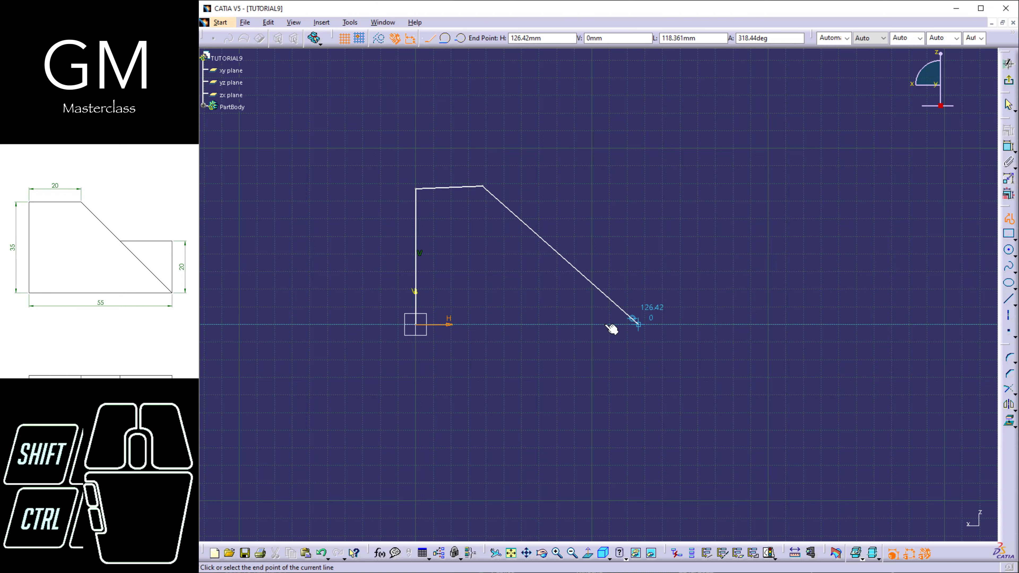
{"action": "left_click", "coordinate": [416, 325]}
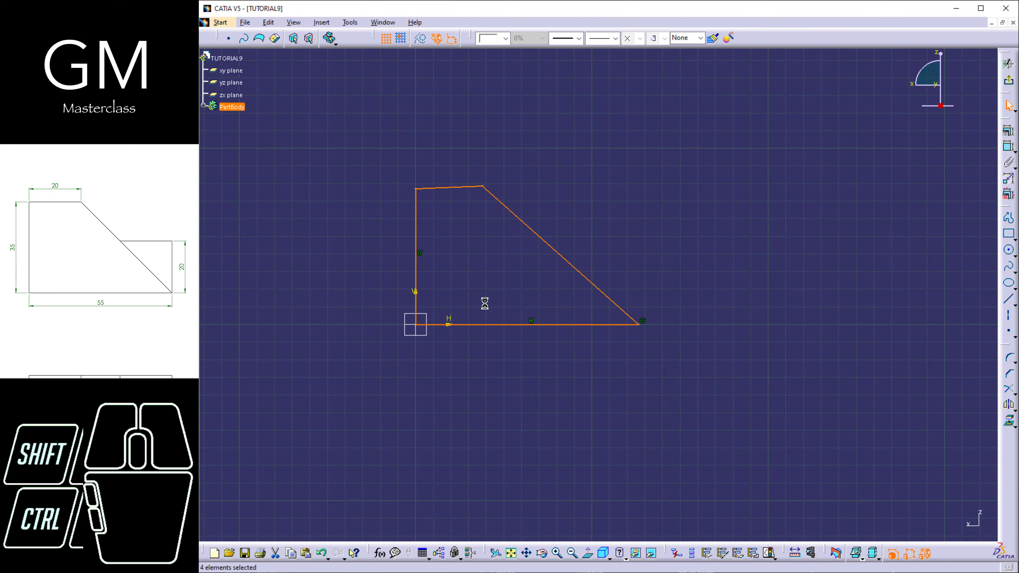
- Constrain the profile's slightly tilted upper line to be horizontal
{"action": "right_click", "coordinate": [455, 187]}
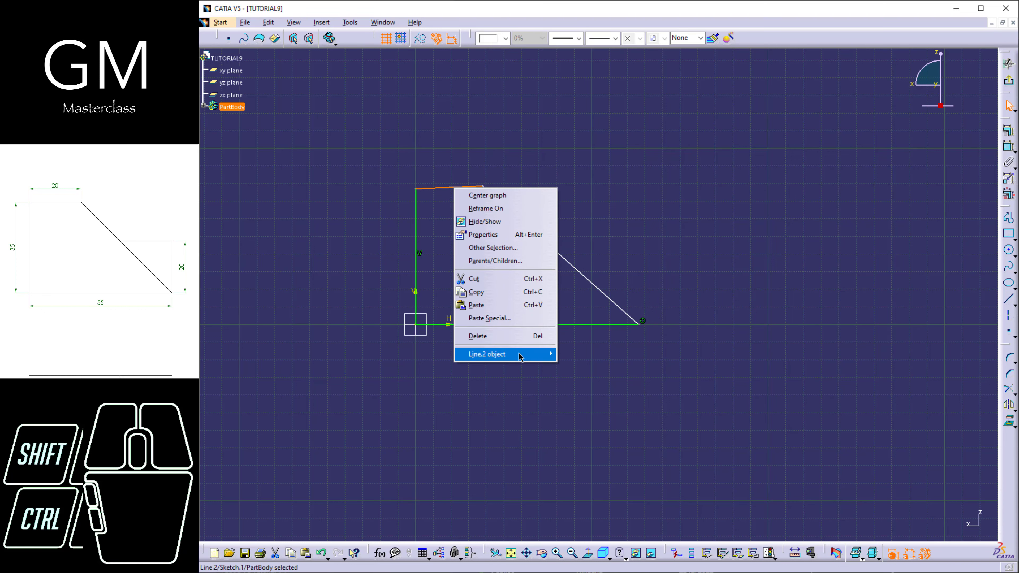
{"action": "mouse_move", "coordinate": [517, 353]}
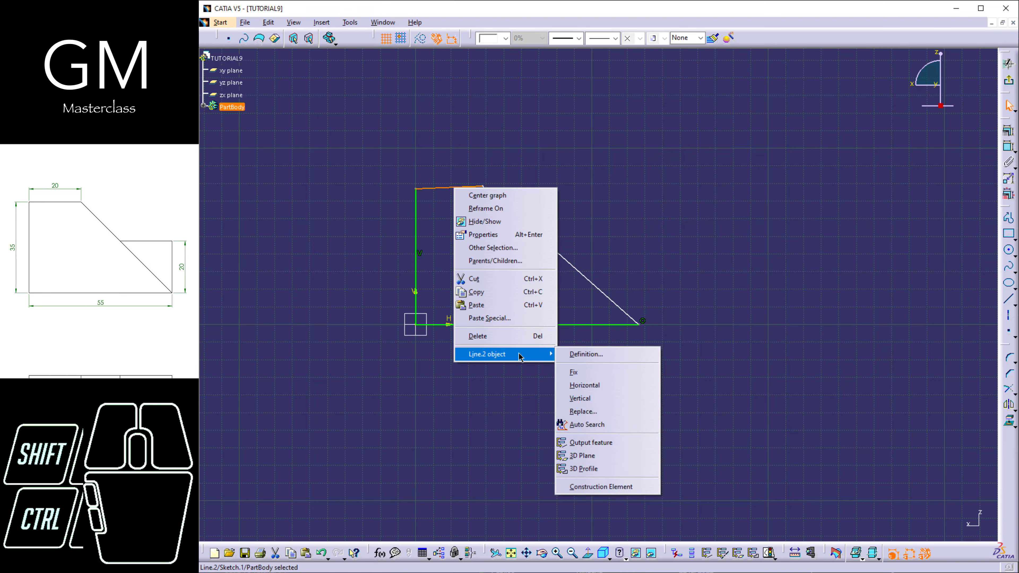
{"action": "left_click", "coordinate": [582, 383]}
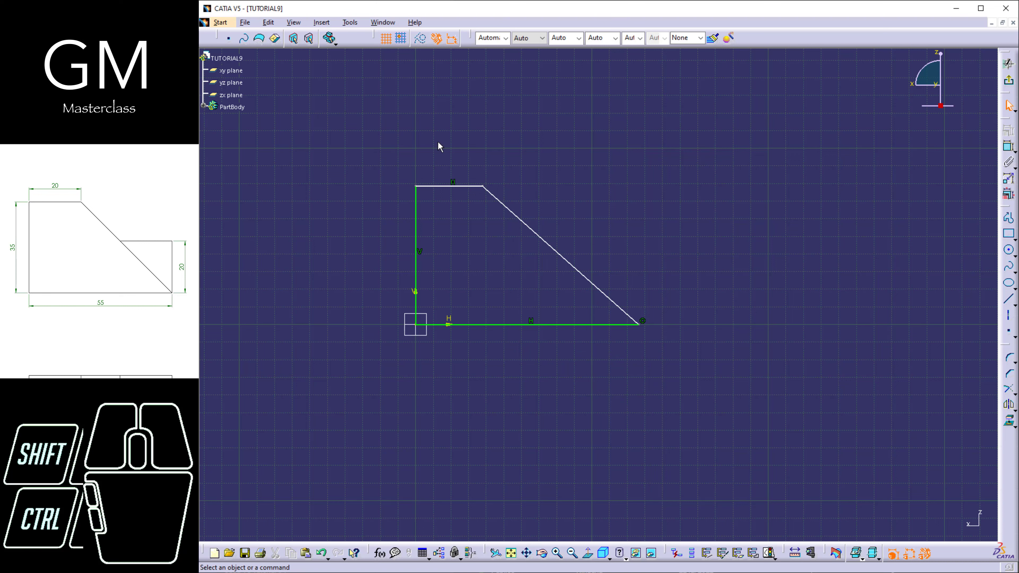
- Set the default length unit to Millimeter (mm) in the Parameters and Measure options
{"action": "left_click", "coordinate": [350, 23]}
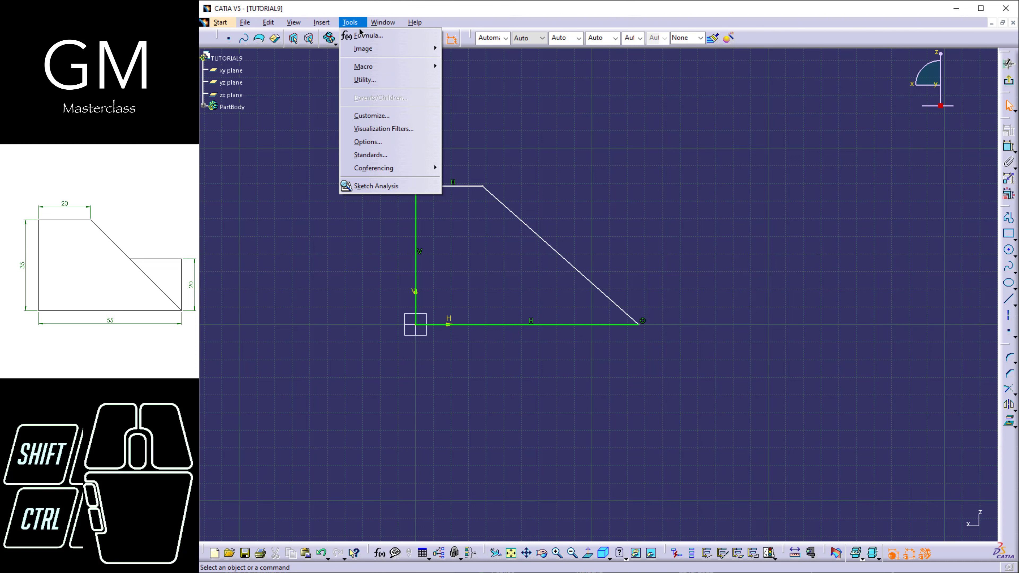
{"action": "left_click", "coordinate": [368, 142]}
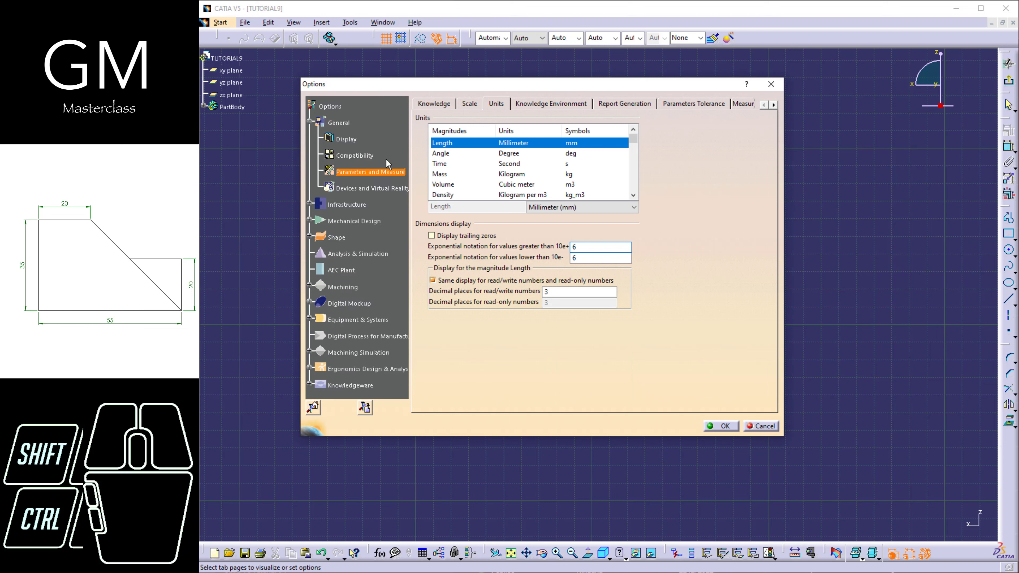
{"action": "left_click", "coordinate": [355, 156]}
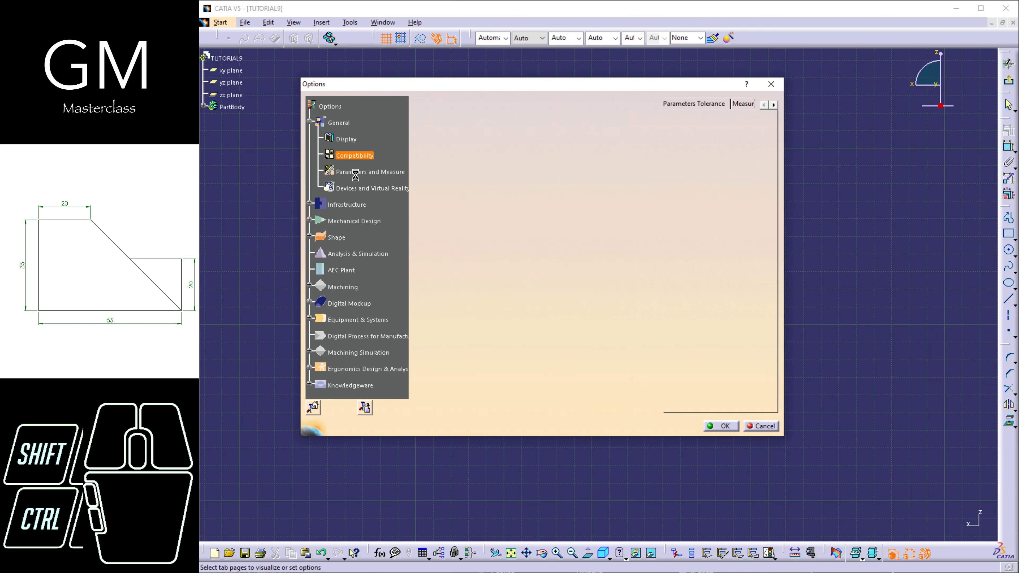
{"action": "left_click", "coordinate": [386, 167]}
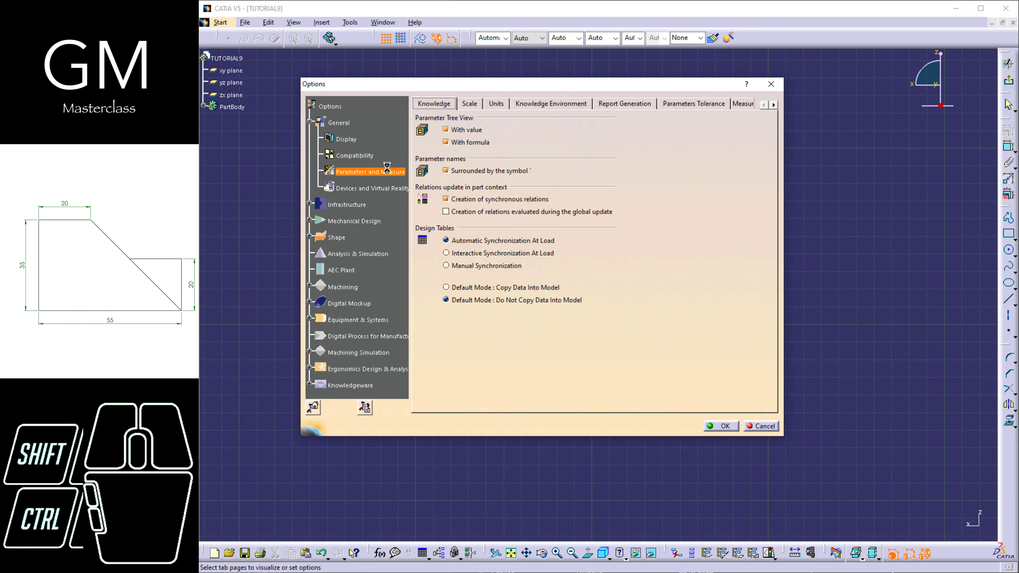
{"action": "left_click", "coordinate": [495, 103]}
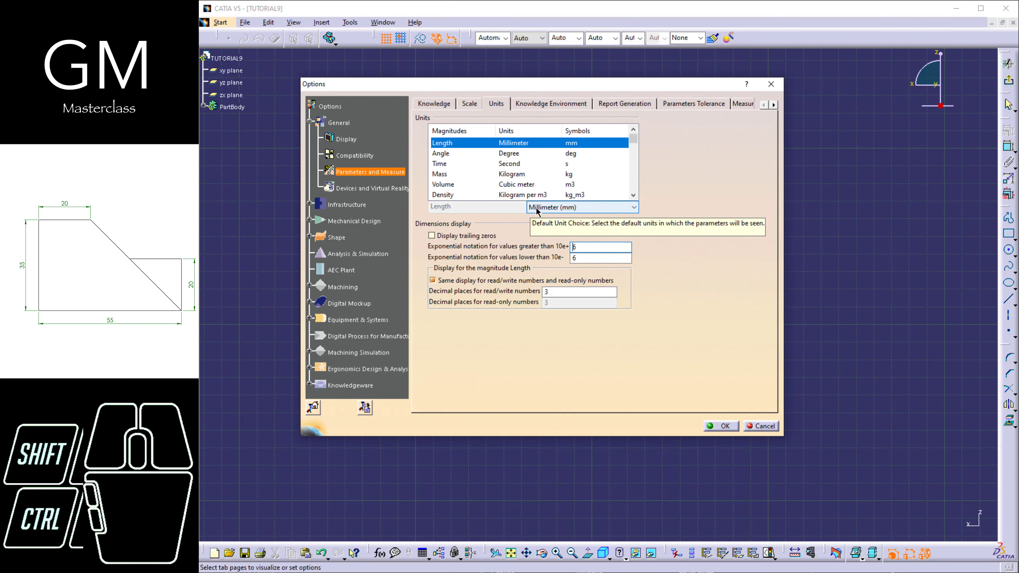
{"action": "left_click", "coordinate": [536, 208]}
{"action": "left_click", "coordinate": [530, 219]}
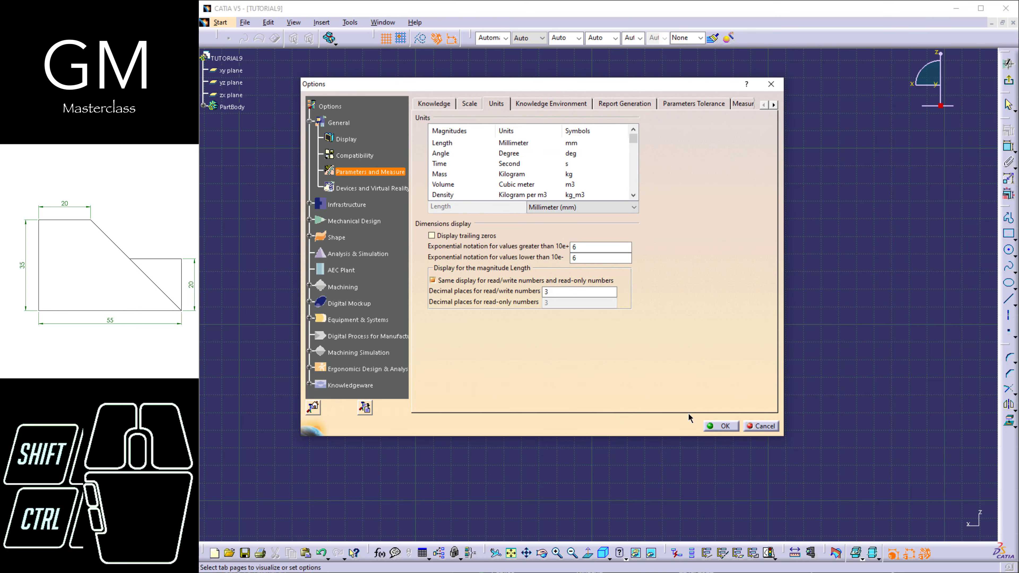
{"action": "left_click", "coordinate": [710, 426]}
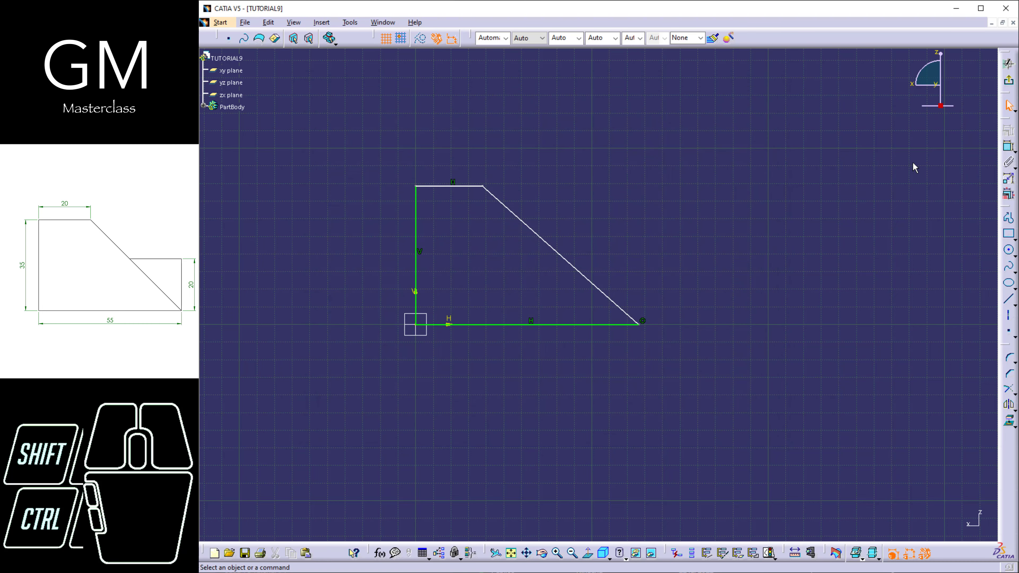
- Dimension the lengths of the profile's upper line, vertical line and base line
{"action": "left_click", "coordinate": [1008, 146]}
{"action": "left_click", "coordinate": [463, 185]}
{"action": "left_click", "coordinate": [457, 165]}
{"action": "left_click", "coordinate": [416, 217]}
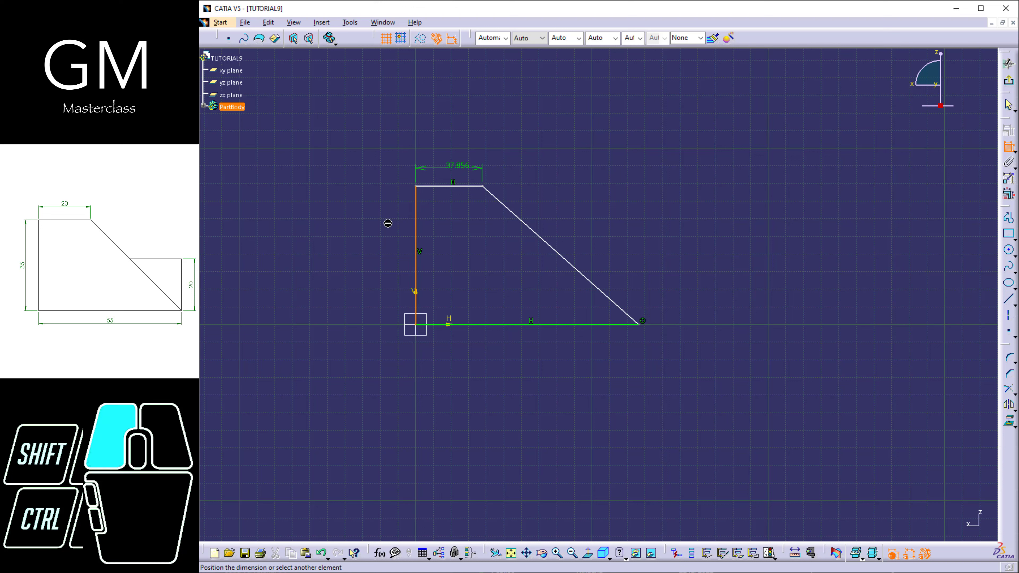
{"action": "left_click", "coordinate": [386, 221]}
{"action": "left_click", "coordinate": [487, 324]}
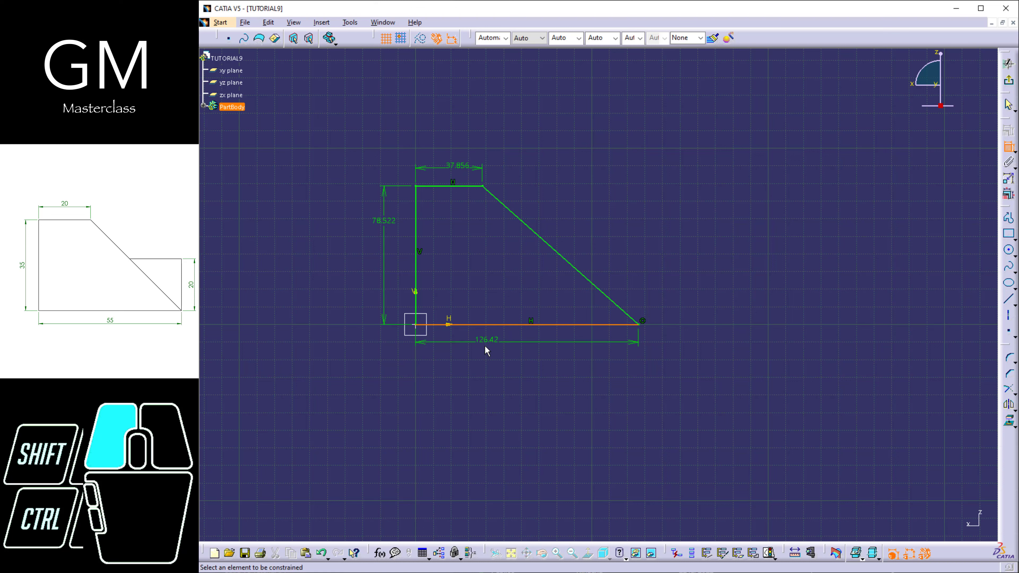
{"action": "left_click", "coordinate": [485, 341]}
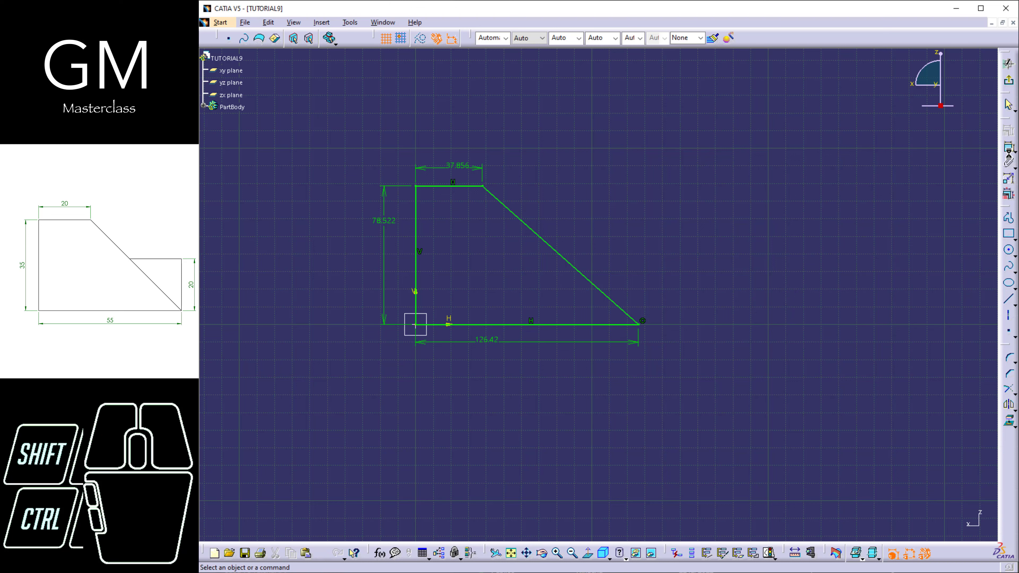
- Edit all the sketch dimensions together, setting the base to 55 mm, the height to 35 mm and the upper line to 20 mm
{"action": "left_click", "coordinate": [1008, 195]}
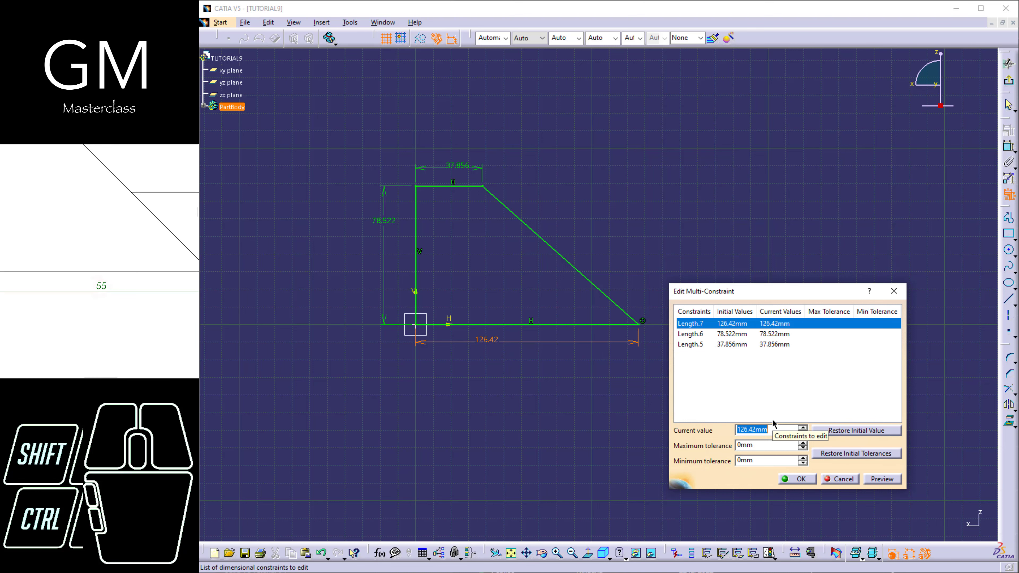
{"action": "type", "text": "55"}
{"action": "left_click", "coordinate": [802, 334]}
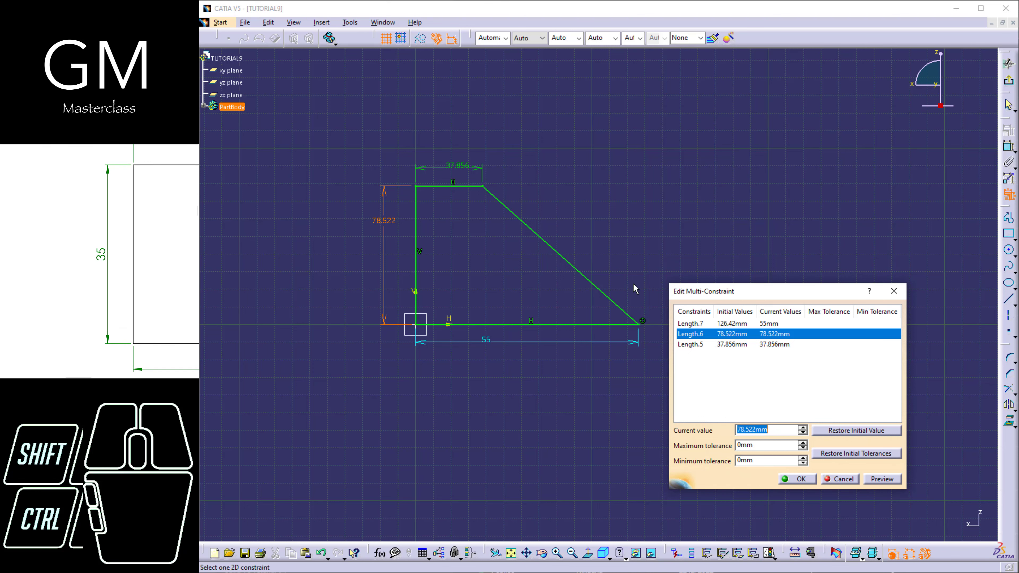
{"action": "type", "text": "35"}
{"action": "left_click", "coordinate": [767, 344]}
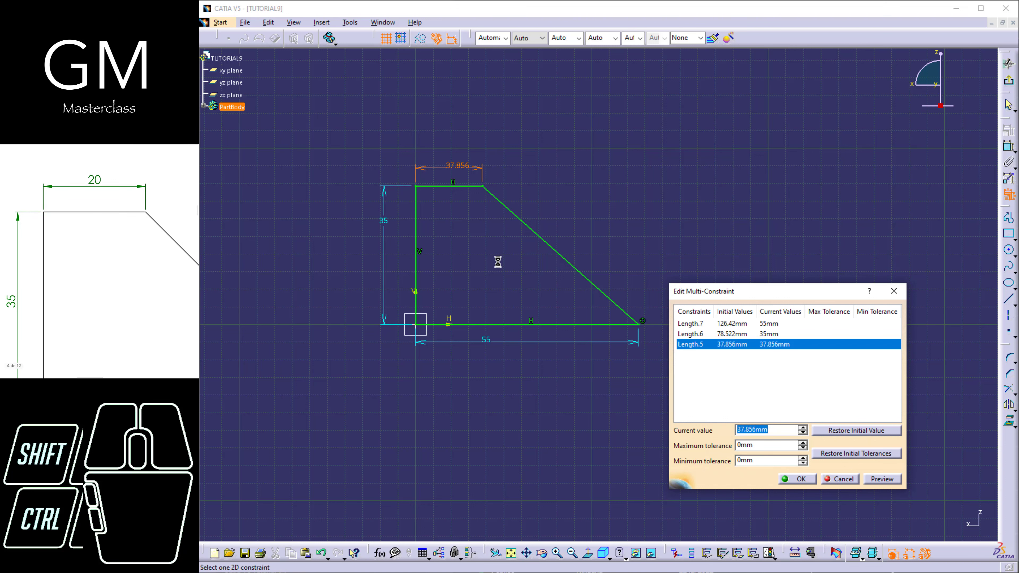
{"action": "type", "text": "20"}
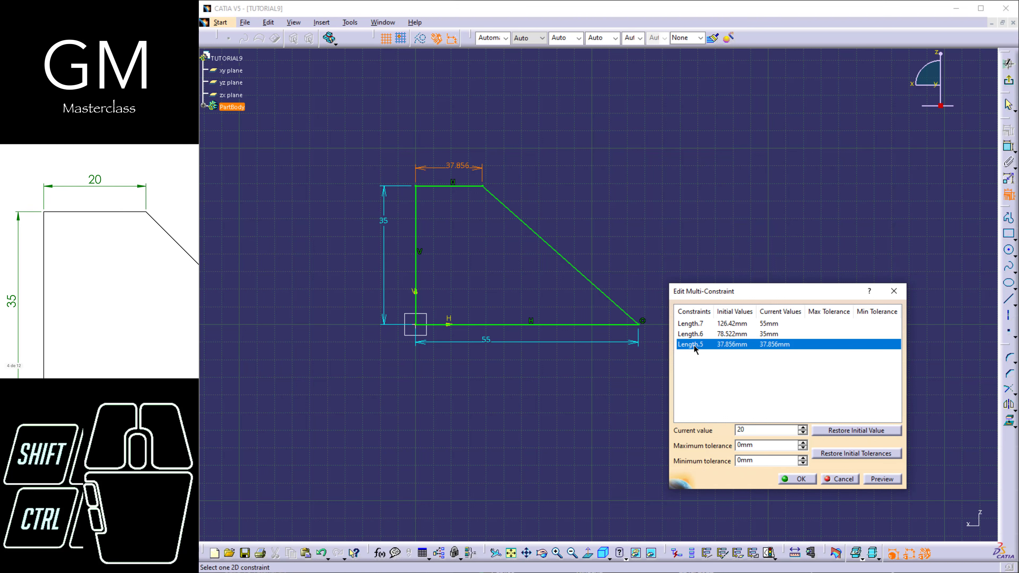
{"action": "key", "text": "Return"}
{"action": "left_click", "coordinate": [794, 479]}
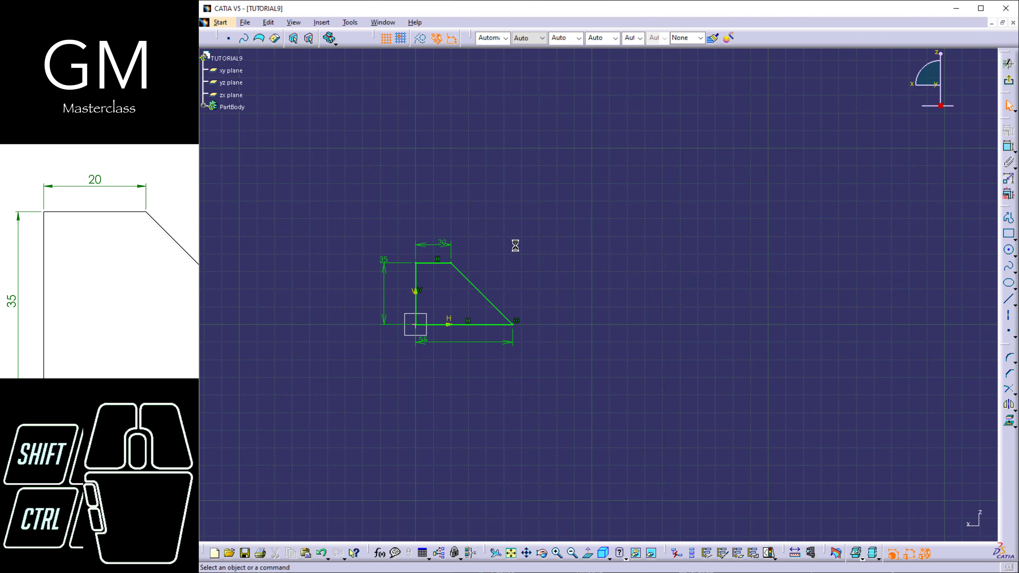
- Run Sketch Analysis to check whether the profile is closed
{"action": "middle_click_drag", "start_coordinate": [434, 404], "coordinate": [441, 334]}
{"action": "mouse_move", "coordinate": [273, 377]}
{"action": "middle_mouse_down"}
{"action": "mouse_move", "coordinate": [650, 333]}
{"action": "mouse_move", "coordinate": [604, 349]}
{"action": "middle_mouse_up"}
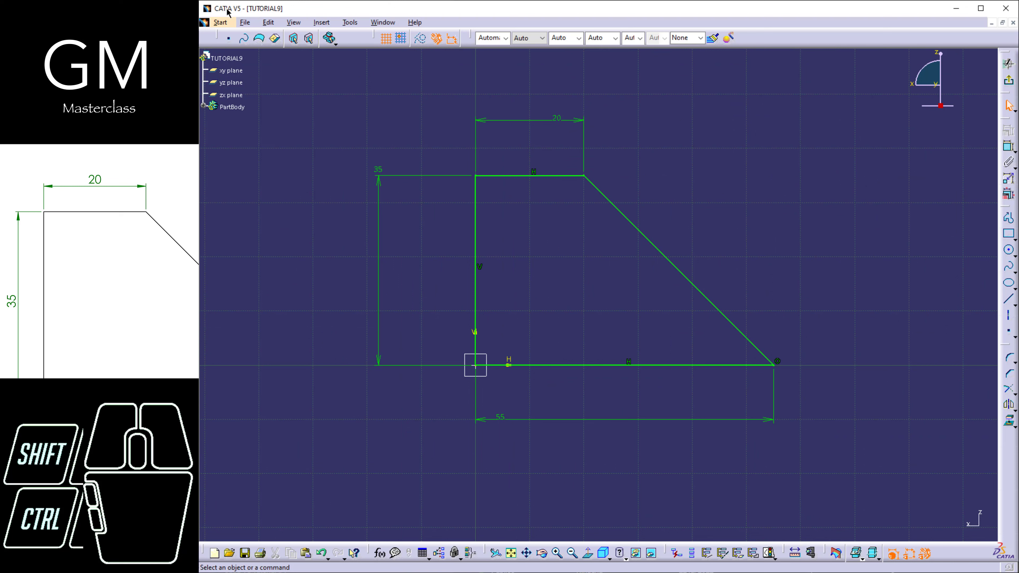
{"action": "left_click", "coordinate": [349, 22]}
{"action": "left_click", "coordinate": [401, 191]}
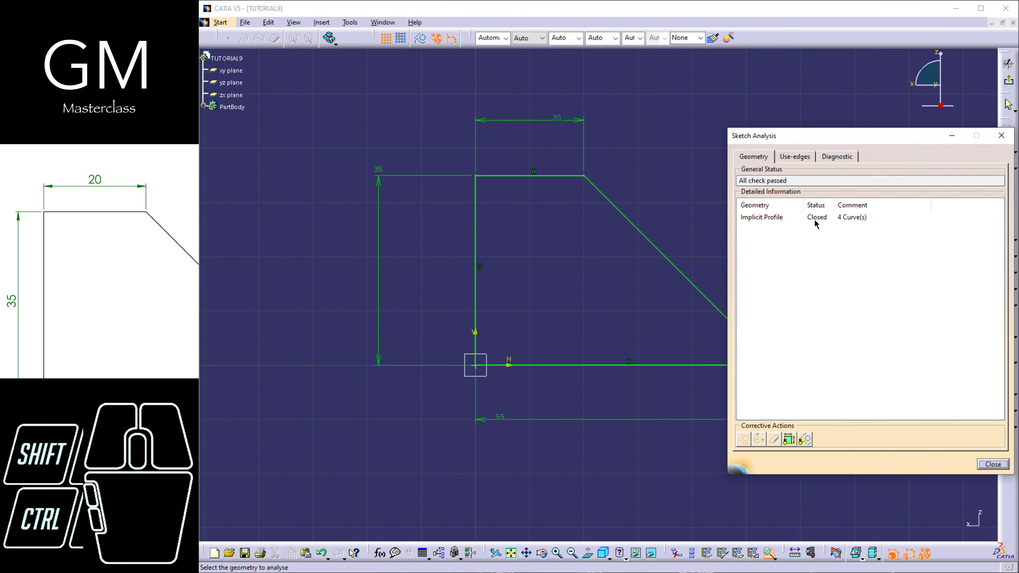
{"action": "left_click", "coordinate": [786, 217]}
{"action": "left_click", "coordinate": [985, 465]}
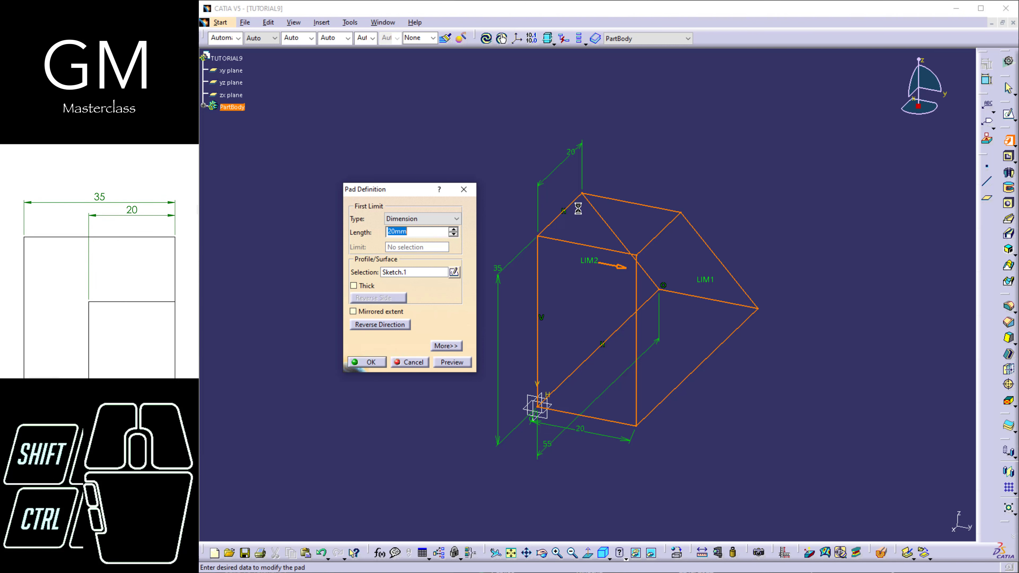
- Extrude the sketched profile as a pad 35 mm long
{"action": "type", "text": "35"}
{"action": "key", "text": "Return"}
- Create a reference plane parallel to the yz plane through the vertex at the foot of the block's slope
{"action": "mouse_move", "coordinate": [622, 269]}
{"action": "middle_mouse_down"}
{"action": "mouse_move", "coordinate": [673, 334]}
{"action": "mouse_move", "coordinate": [414, 298]}
{"action": "mouse_move", "coordinate": [625, 320]}
{"action": "mouse_move", "coordinate": [508, 301]}
{"action": "mouse_move", "coordinate": [600, 320]}
{"action": "middle_mouse_up"}
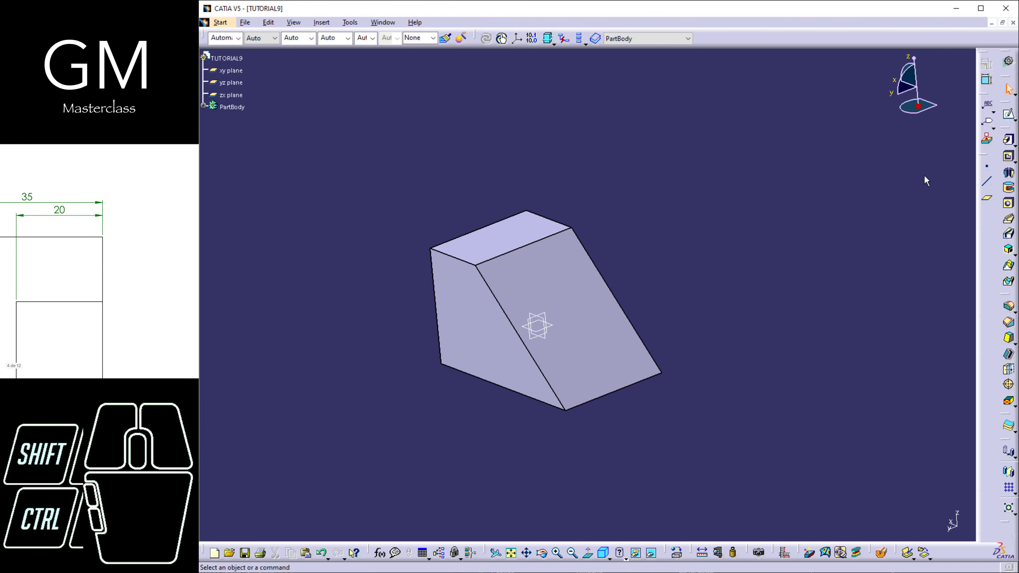
{"action": "left_click", "coordinate": [987, 204]}
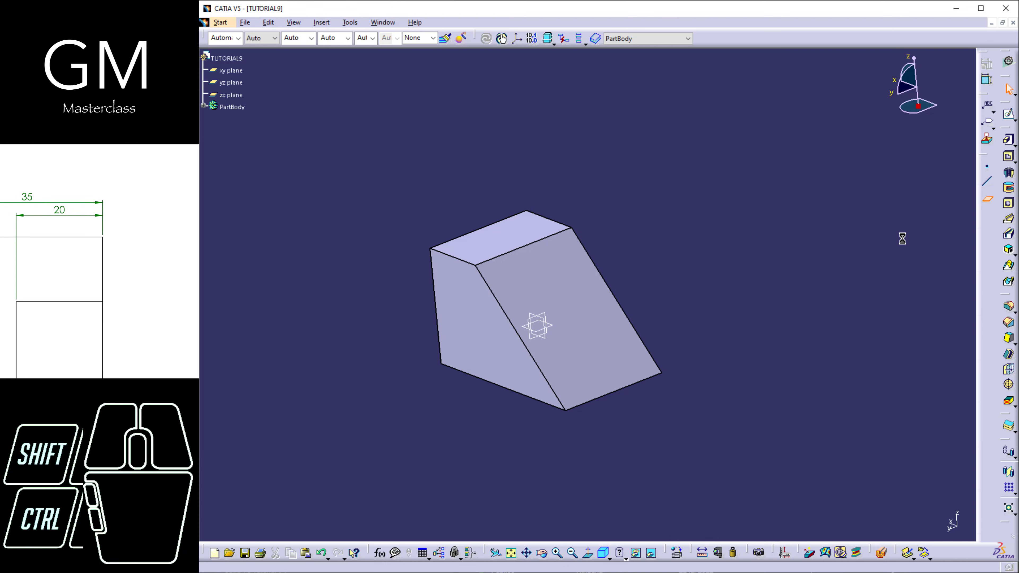
{"action": "middle_click_drag", "start_coordinate": [595, 327], "coordinate": [537, 339]}
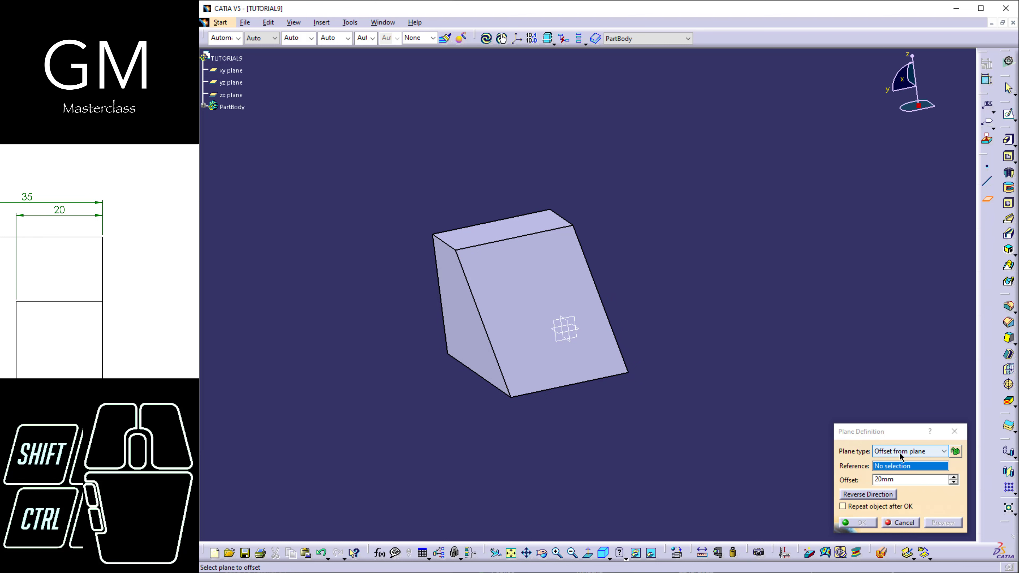
{"action": "left_click", "coordinate": [577, 323]}
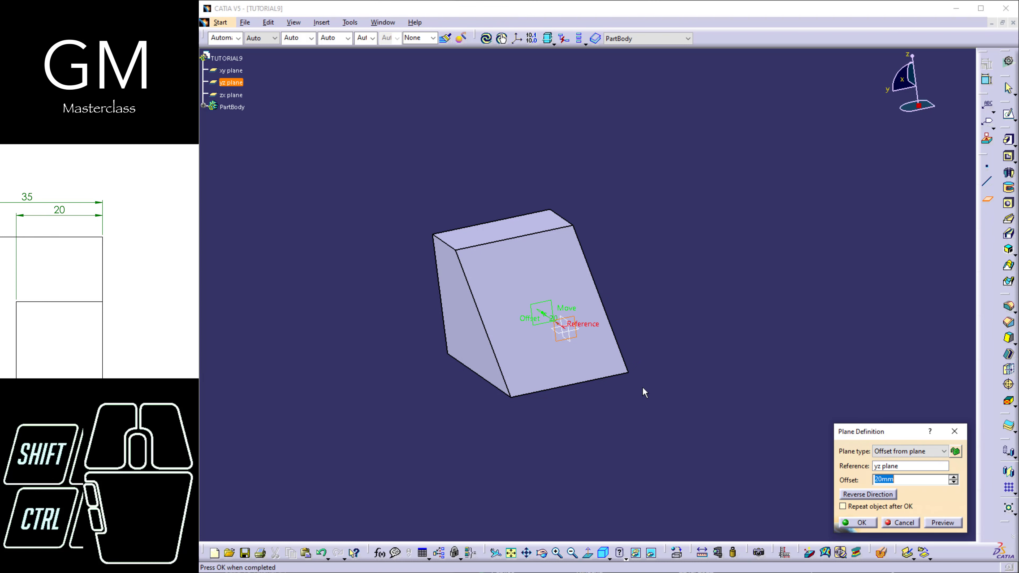
{"action": "left_click", "coordinate": [631, 375]}
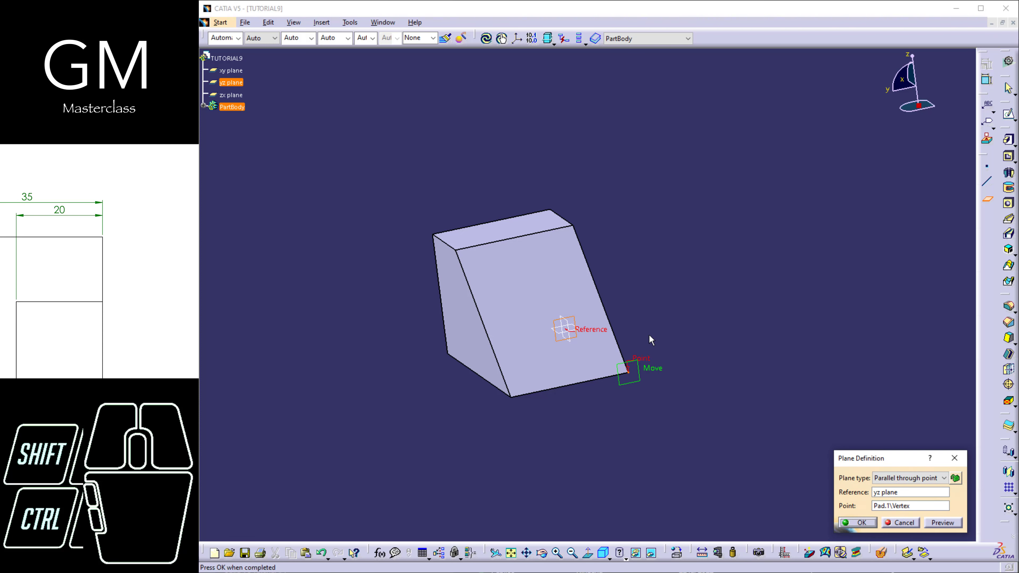
{"action": "middle_click_drag", "start_coordinate": [649, 336], "coordinate": [555, 367]}
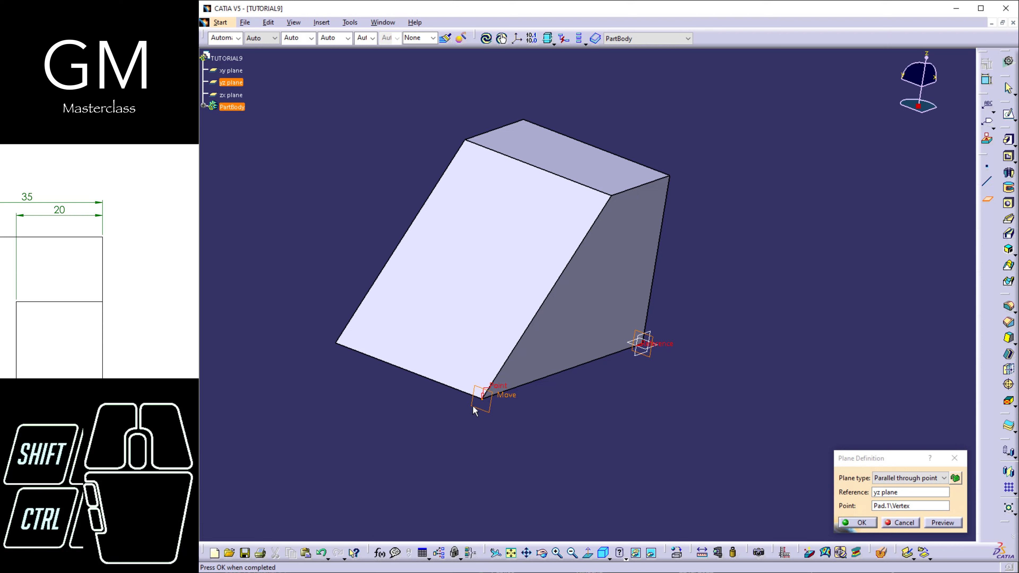
{"action": "left_click", "coordinate": [858, 522]}
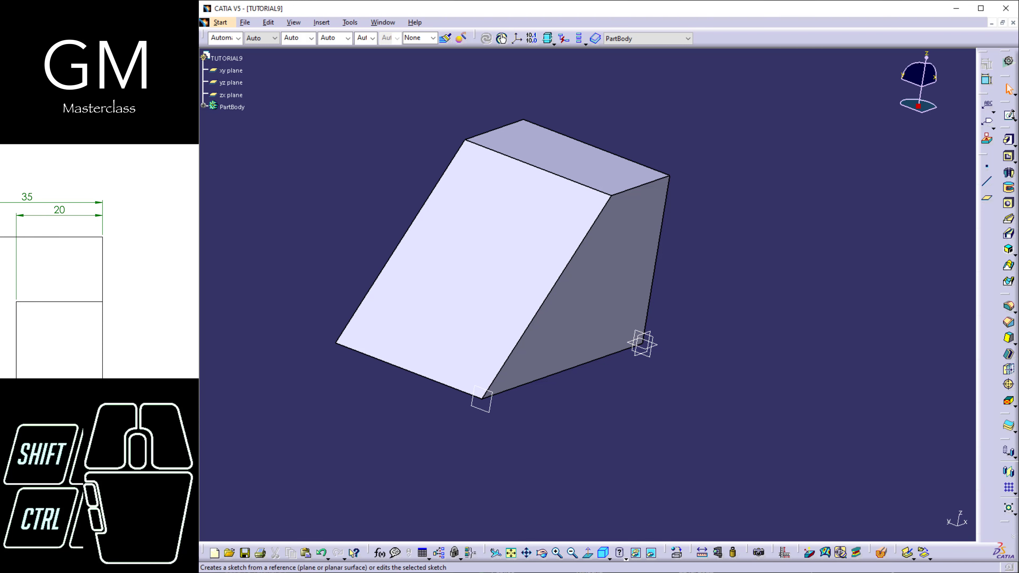
- On the new plane, sketch a rectangle about 21 mm square from the origin, over the lower corner of the sloped face
{"action": "left_click", "coordinate": [1008, 115]}
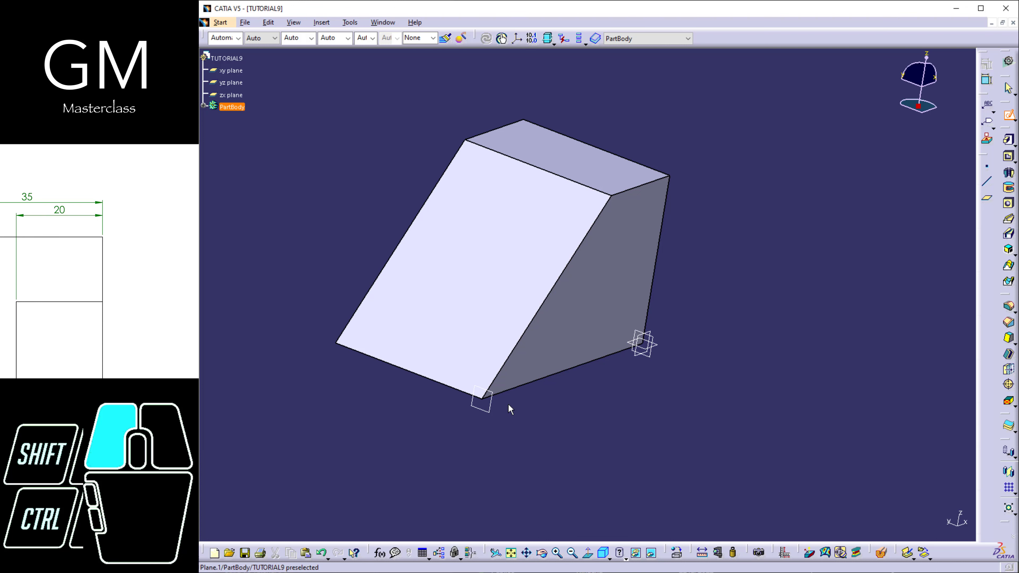
{"action": "left_click", "coordinate": [484, 403]}
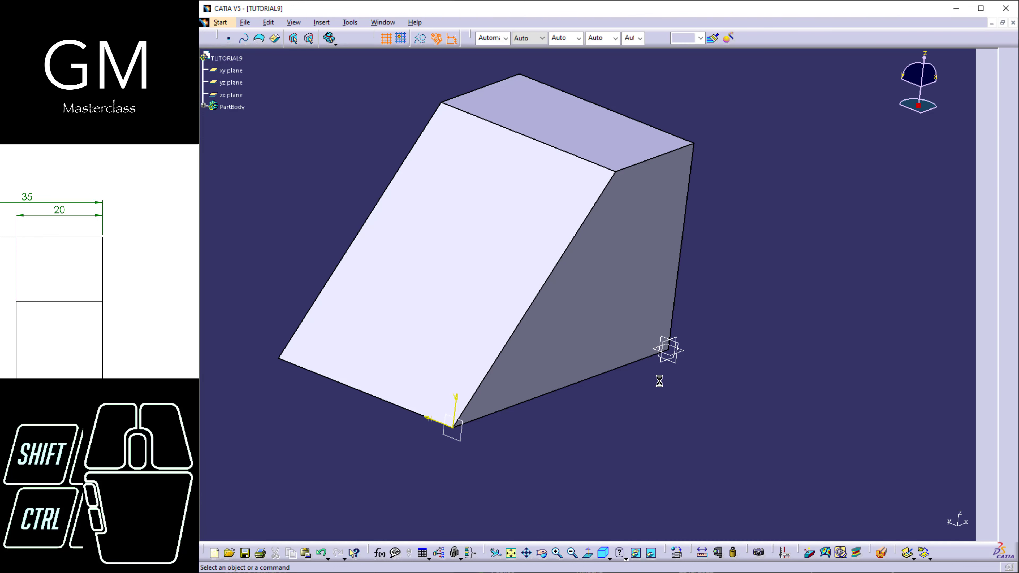
{"action": "middle_click_drag", "start_coordinate": [632, 345], "coordinate": [640, 371]}
{"action": "middle_click_drag", "start_coordinate": [641, 371], "coordinate": [523, 334]}
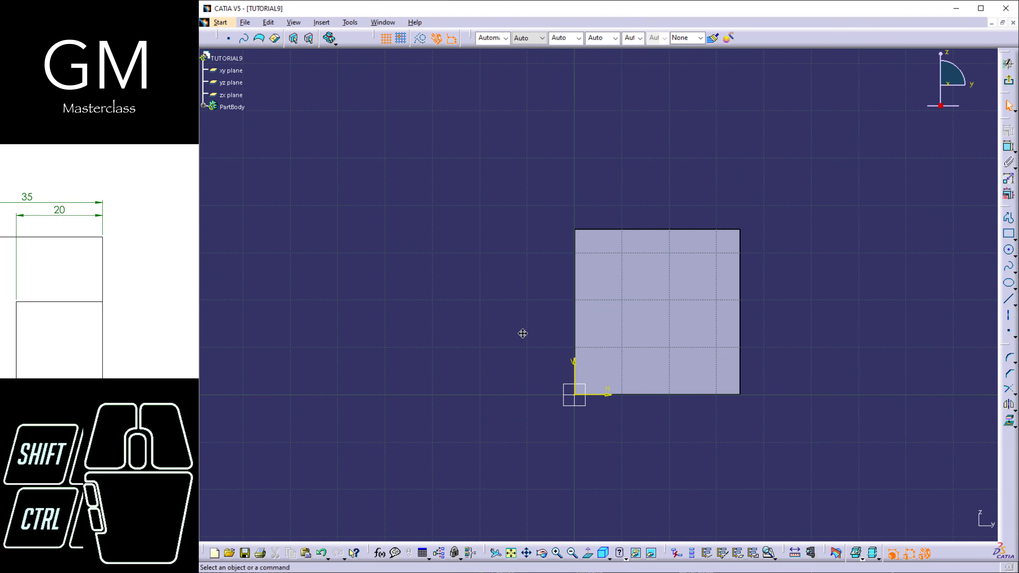
{"action": "mouse_move", "coordinate": [641, 394]}
{"action": "middle_mouse_down"}
{"action": "mouse_move", "coordinate": [583, 407]}
{"action": "mouse_move", "coordinate": [682, 343]}
{"action": "mouse_move", "coordinate": [489, 374]}
{"action": "mouse_move", "coordinate": [421, 346]}
{"action": "mouse_move", "coordinate": [657, 361]}
{"action": "mouse_move", "coordinate": [618, 332]}
{"action": "mouse_move", "coordinate": [633, 341]}
{"action": "mouse_move", "coordinate": [582, 370]}
{"action": "middle_mouse_up"}
{"action": "right_click", "coordinate": [584, 409]}
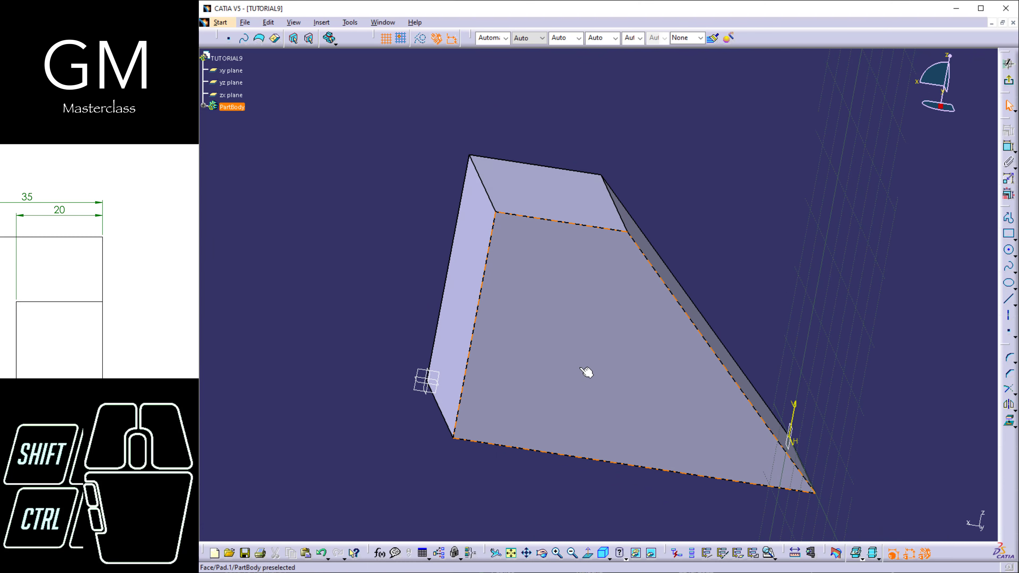
{"action": "left_click", "coordinate": [588, 557]}
{"action": "left_click", "coordinate": [588, 558]}
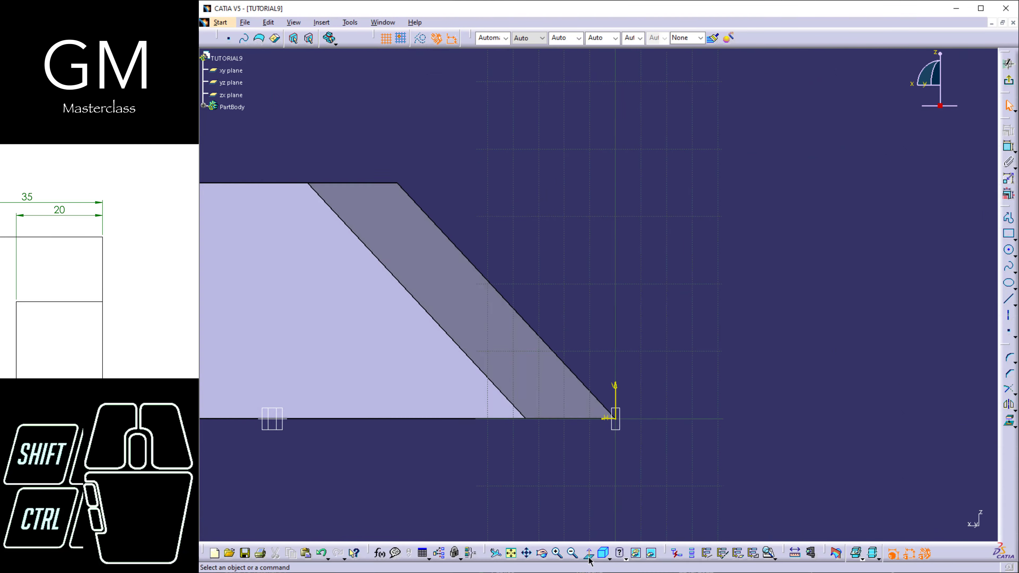
{"action": "mouse_move", "coordinate": [730, 357]}
{"action": "middle_mouse_down"}
{"action": "mouse_move", "coordinate": [705, 374]}
{"action": "mouse_move", "coordinate": [712, 364]}
{"action": "mouse_move", "coordinate": [500, 391]}
{"action": "mouse_move", "coordinate": [541, 414]}
{"action": "mouse_move", "coordinate": [544, 447]}
{"action": "mouse_move", "coordinate": [496, 442]}
{"action": "mouse_move", "coordinate": [669, 344]}
{"action": "mouse_move", "coordinate": [630, 309]}
{"action": "mouse_move", "coordinate": [594, 324]}
{"action": "middle_mouse_up"}
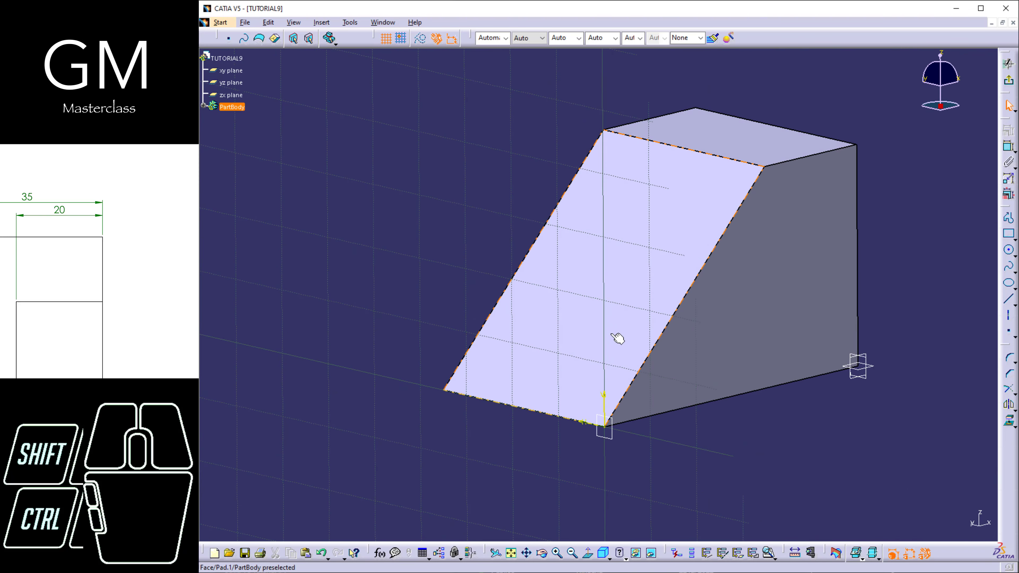
{"action": "left_click", "coordinate": [597, 557]}
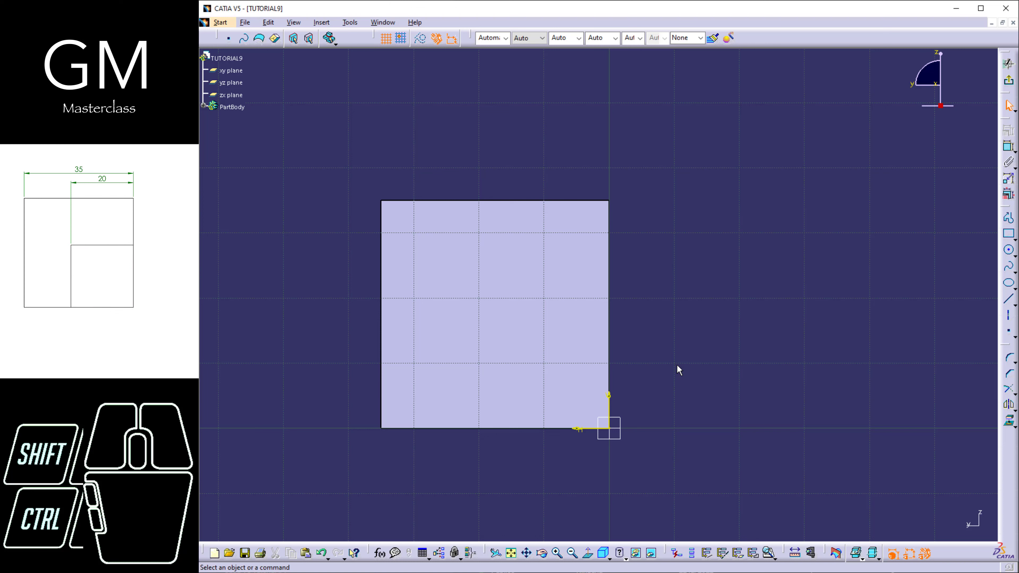
{"action": "left_click", "coordinate": [1009, 233]}
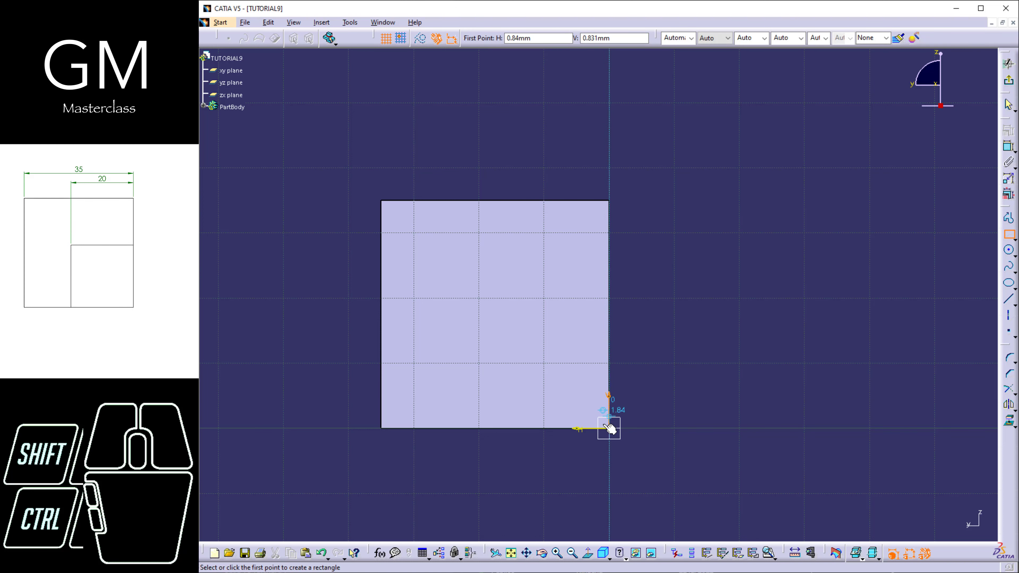
{"action": "left_click", "coordinate": [609, 428]}
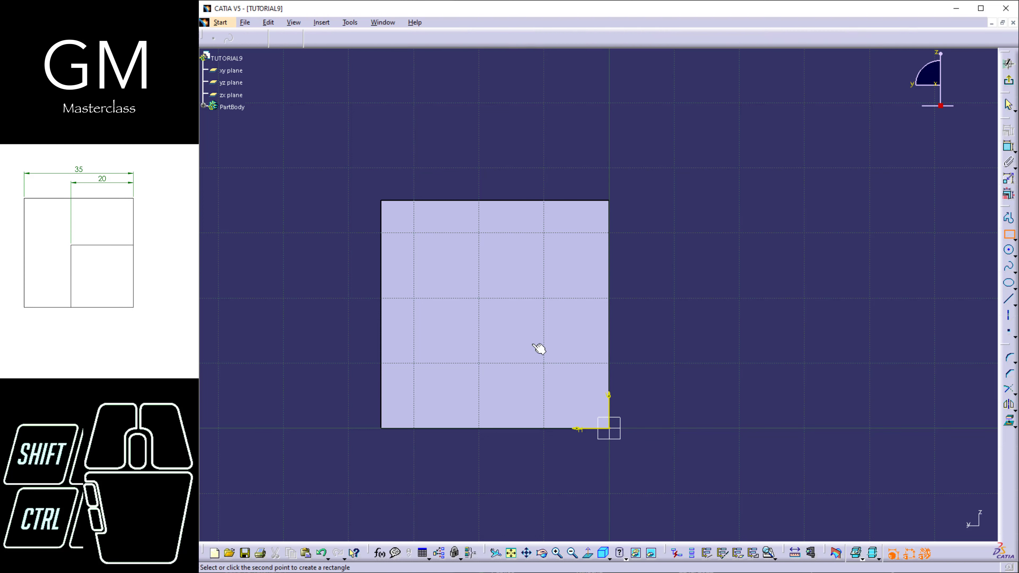
{"action": "left_click", "coordinate": [473, 296]}
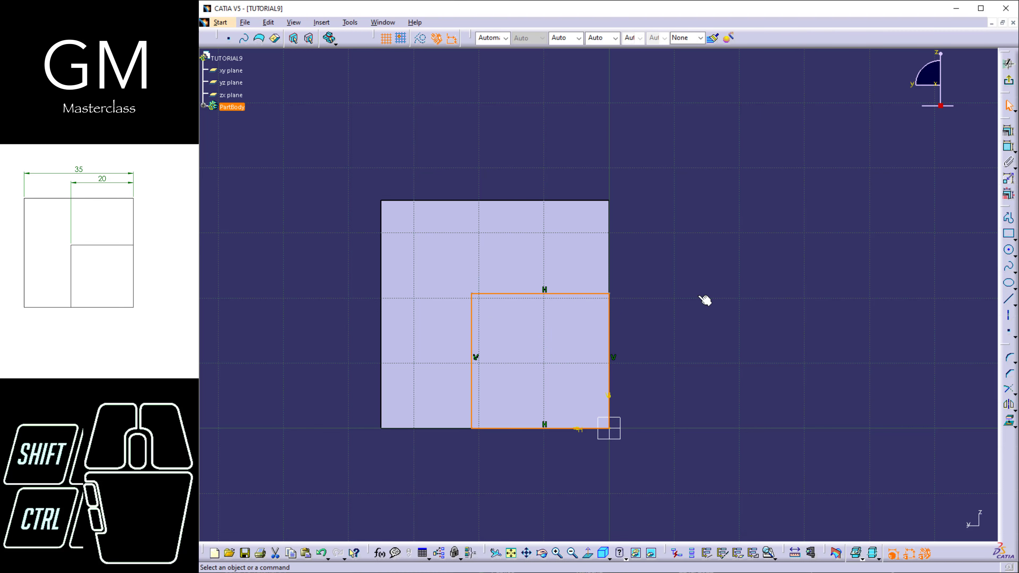
- Dimension the rectangle's width and height, setting the width to 20 mm
{"action": "left_click", "coordinate": [1008, 147]}
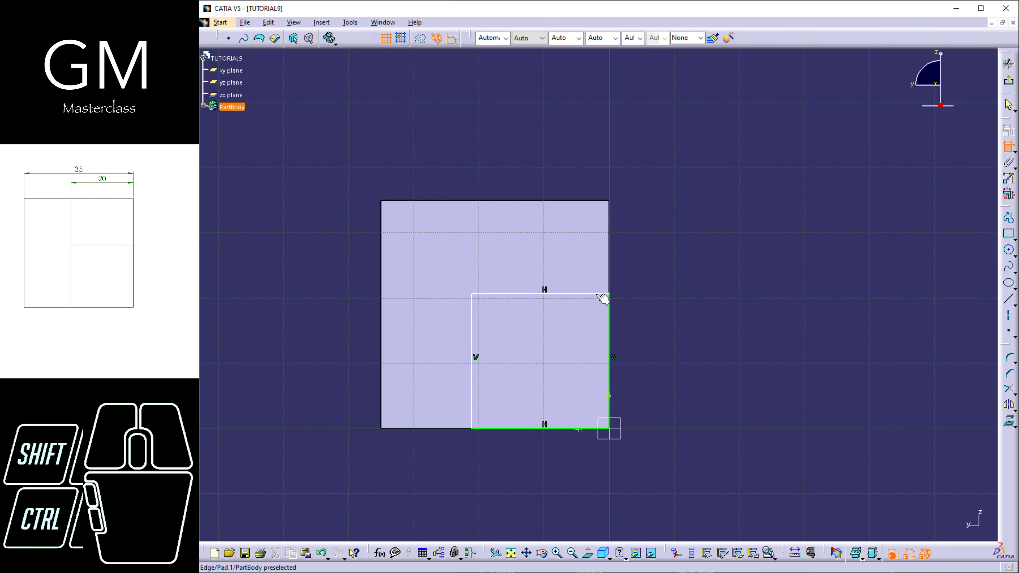
{"action": "left_click", "coordinate": [585, 293]}
{"action": "left_click", "coordinate": [639, 260]}
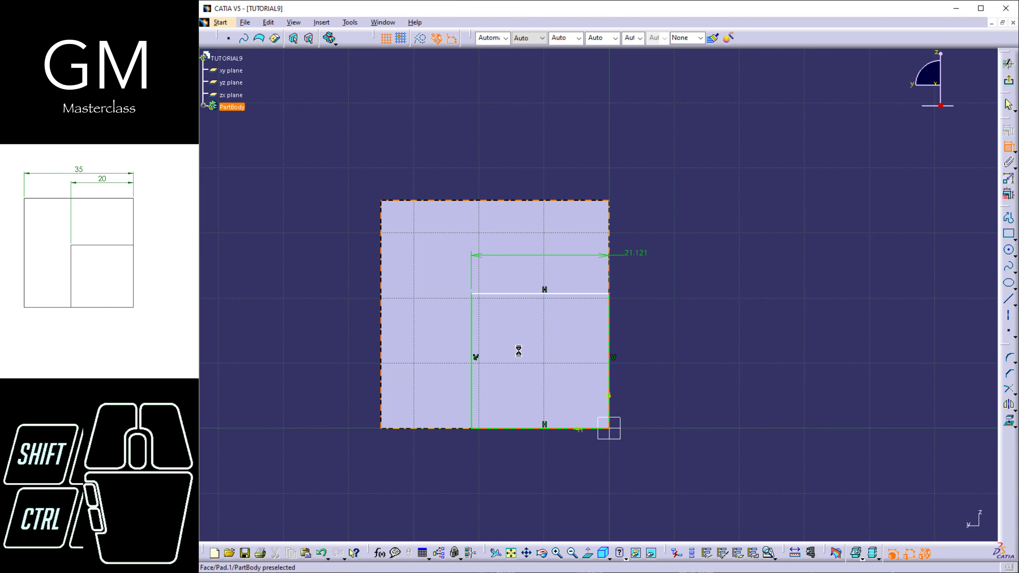
{"action": "left_click", "coordinate": [472, 333]}
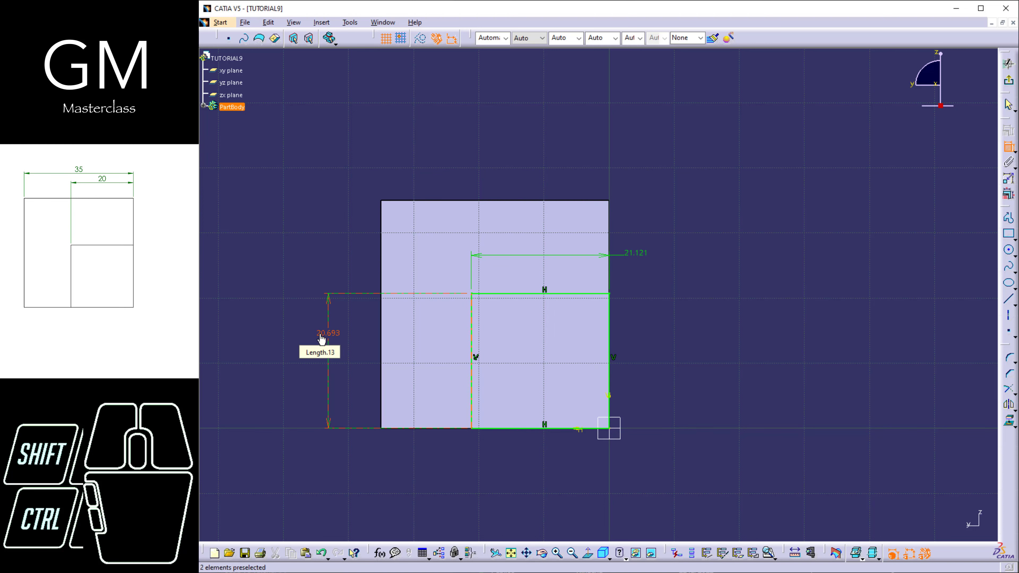
{"action": "left_click", "coordinate": [321, 339]}
{"action": "double_click", "coordinate": [631, 255]}
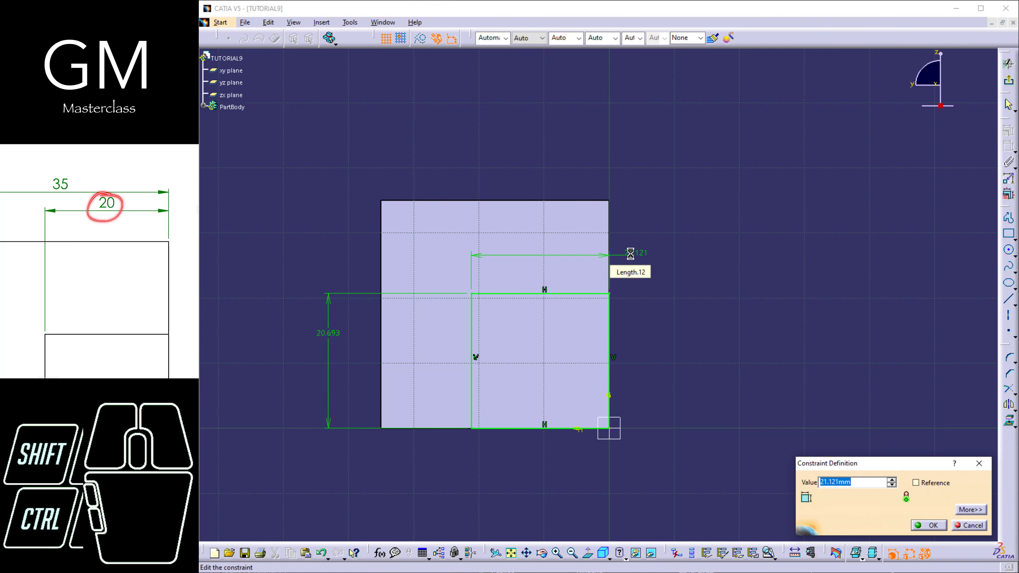
{"action": "key", "text": "Return"}
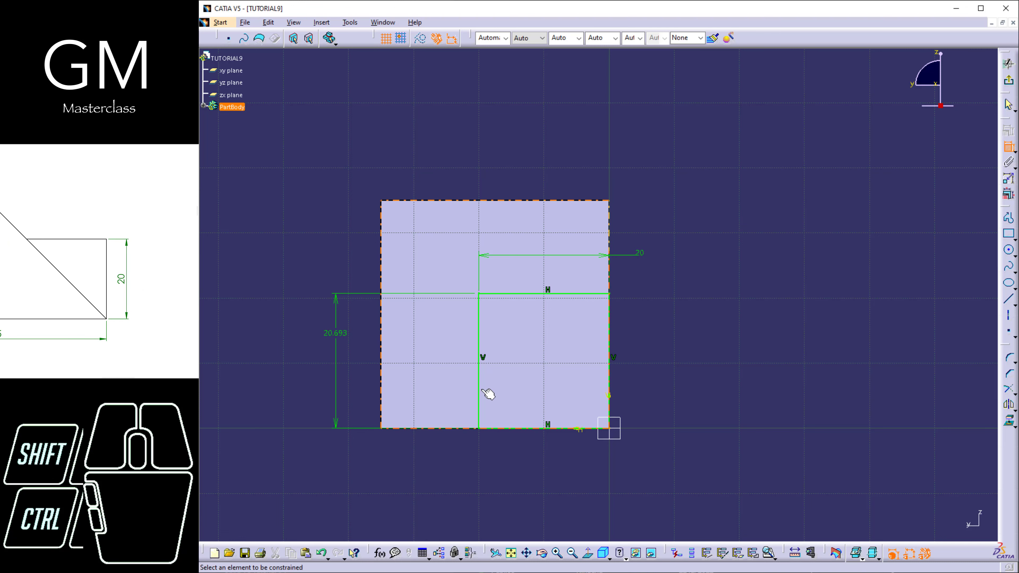
- Set the rectangle's height dimension to 50 mm
{"action": "double_click", "coordinate": [343, 333]}
{"action": "type", "text": "50"}
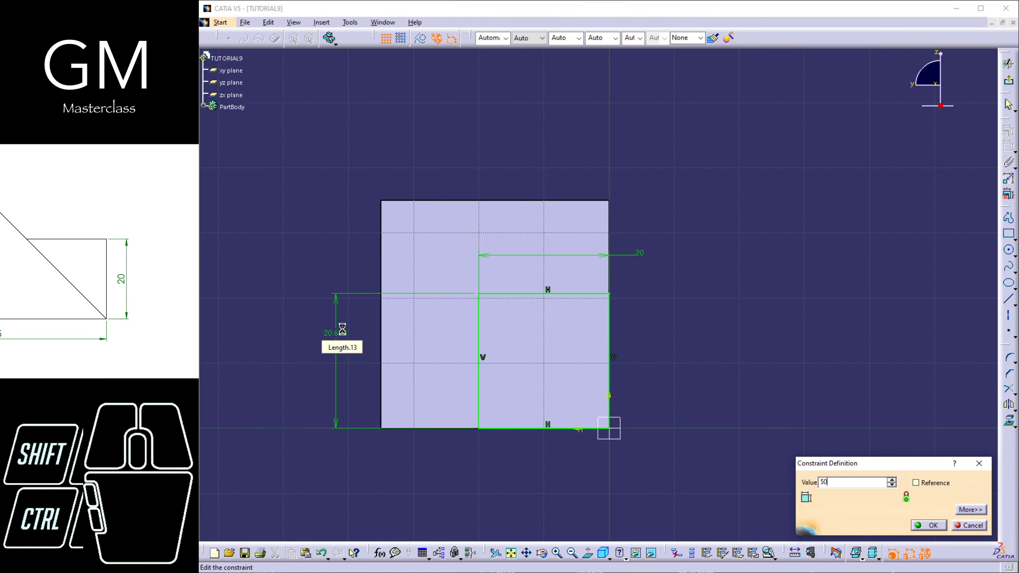
{"action": "key", "text": "Return"}
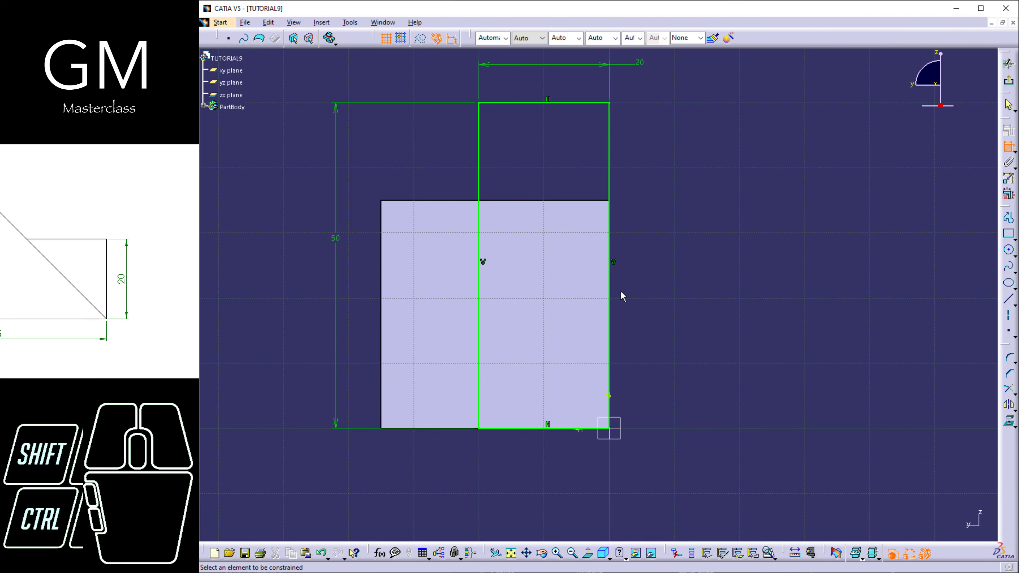
- Set the rectangle's height dimension to 20 mm and exit the sketch
{"action": "double_click", "coordinate": [333, 241]}
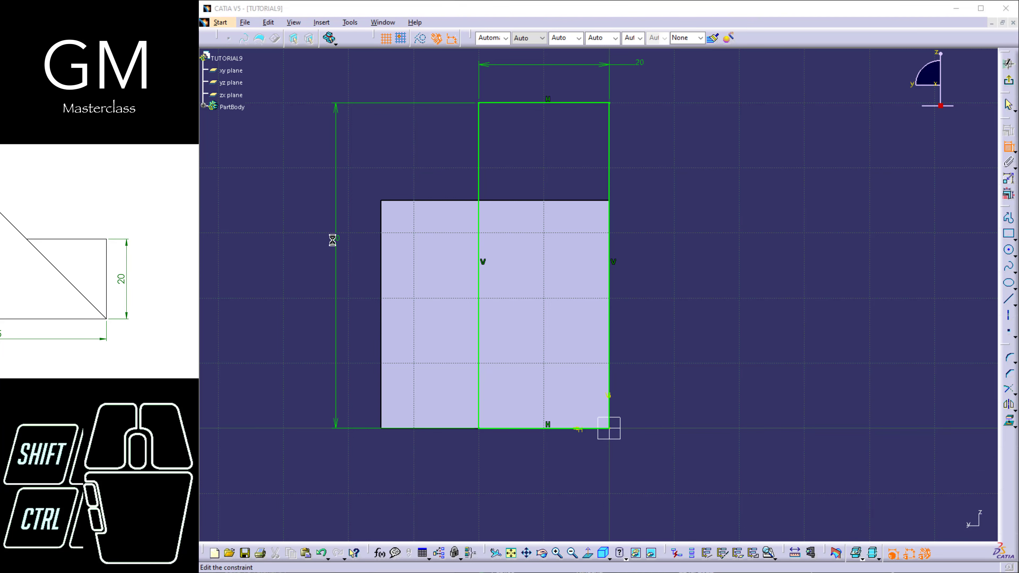
{"action": "key", "text": "Return"}
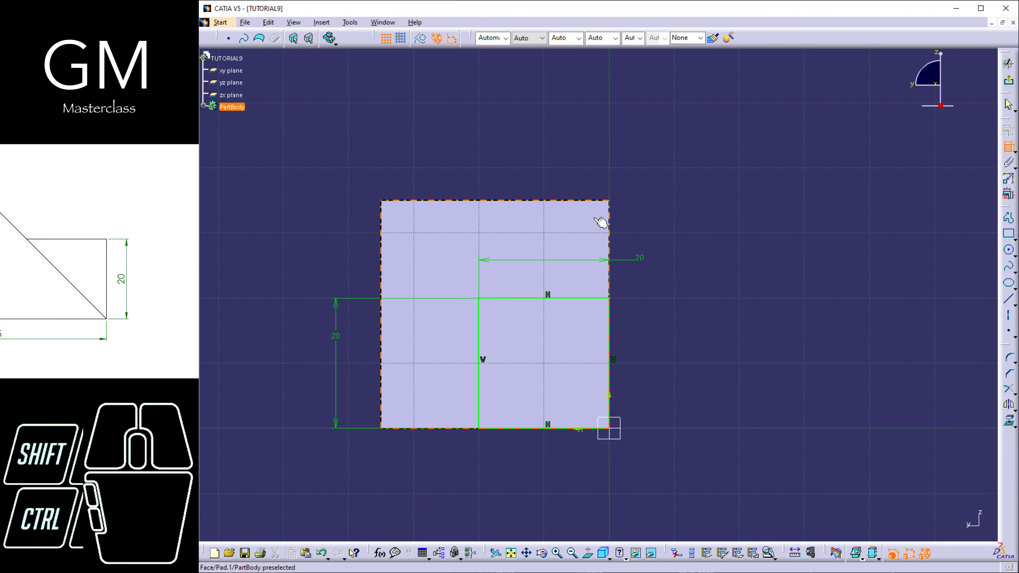
{"action": "left_click", "coordinate": [1008, 80]}
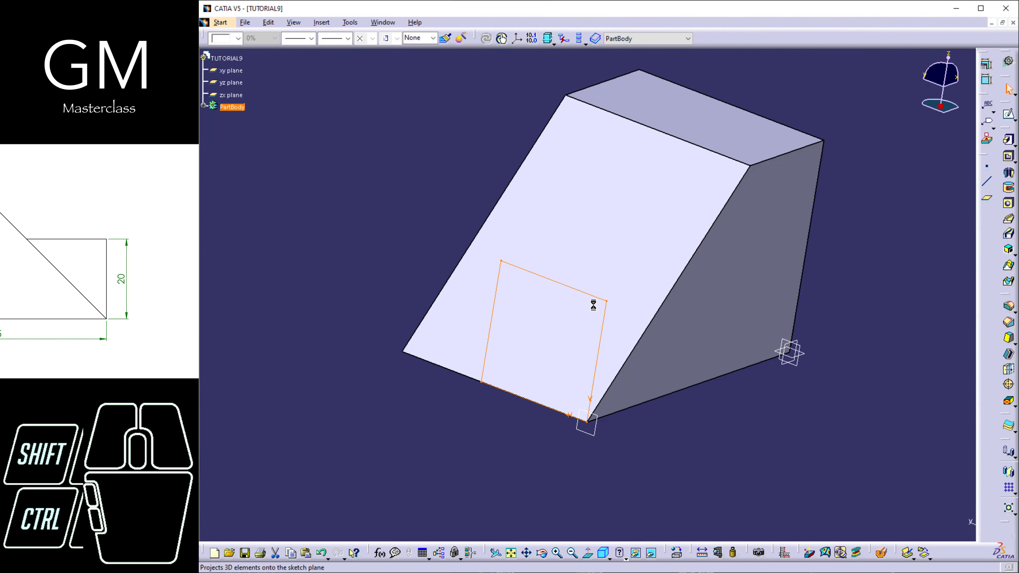
- Extrude the square sketch as a pad toward the sloped face, using the Up to next limit
{"action": "middle_click_drag", "start_coordinate": [595, 340], "coordinate": [514, 325]}
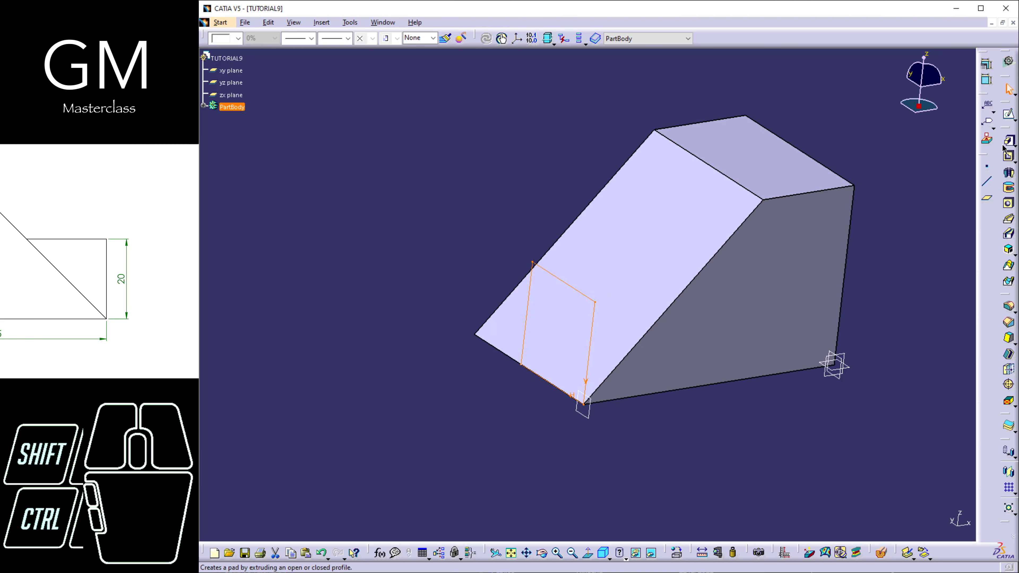
{"action": "left_click", "coordinate": [1007, 142]}
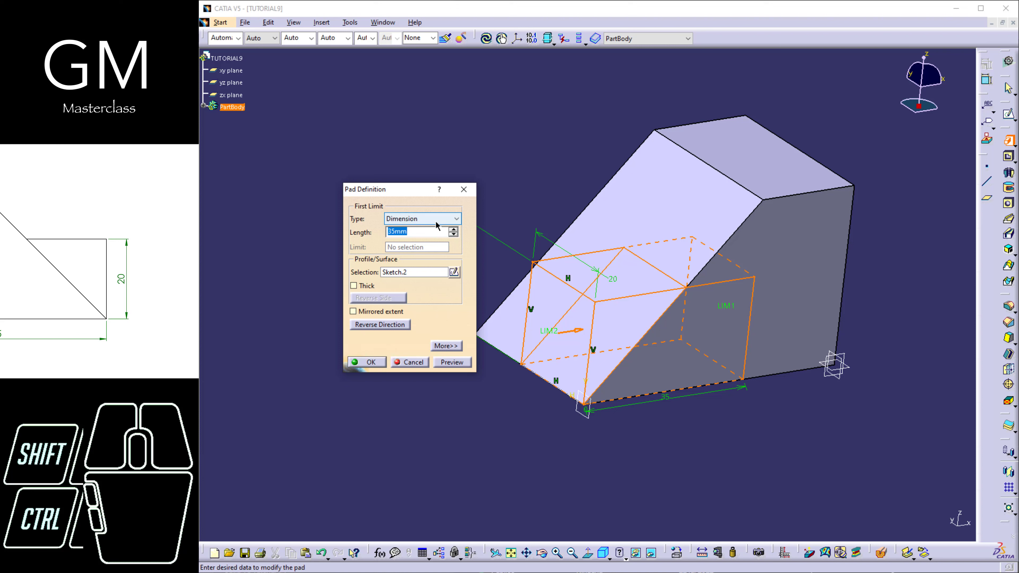
{"action": "left_click", "coordinate": [437, 220]}
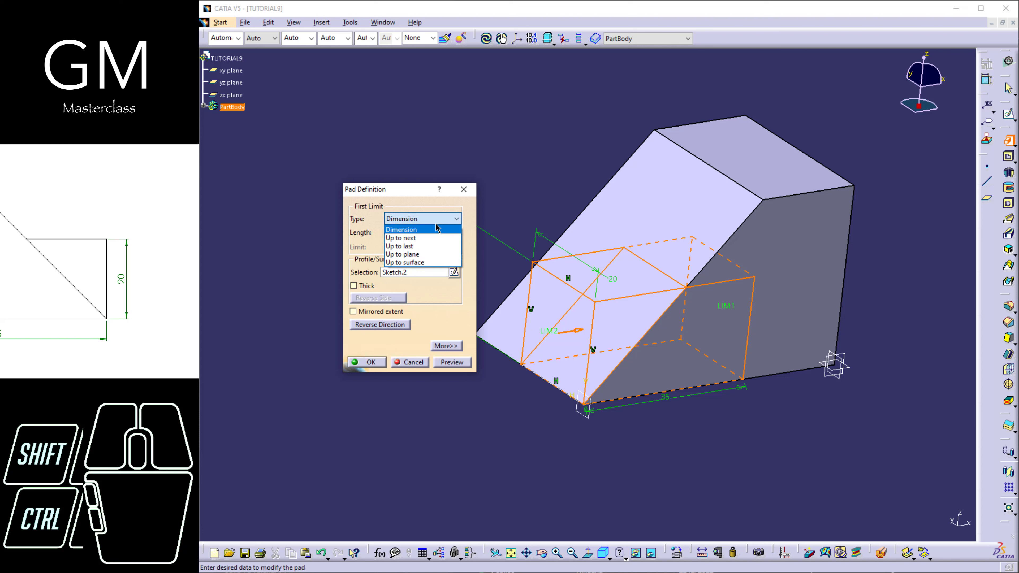
{"action": "left_click", "coordinate": [432, 238]}
{"action": "middle_click_drag", "start_coordinate": [674, 310], "coordinate": [589, 281]}
{"action": "middle_click_drag", "start_coordinate": [585, 382], "coordinate": [584, 324]}
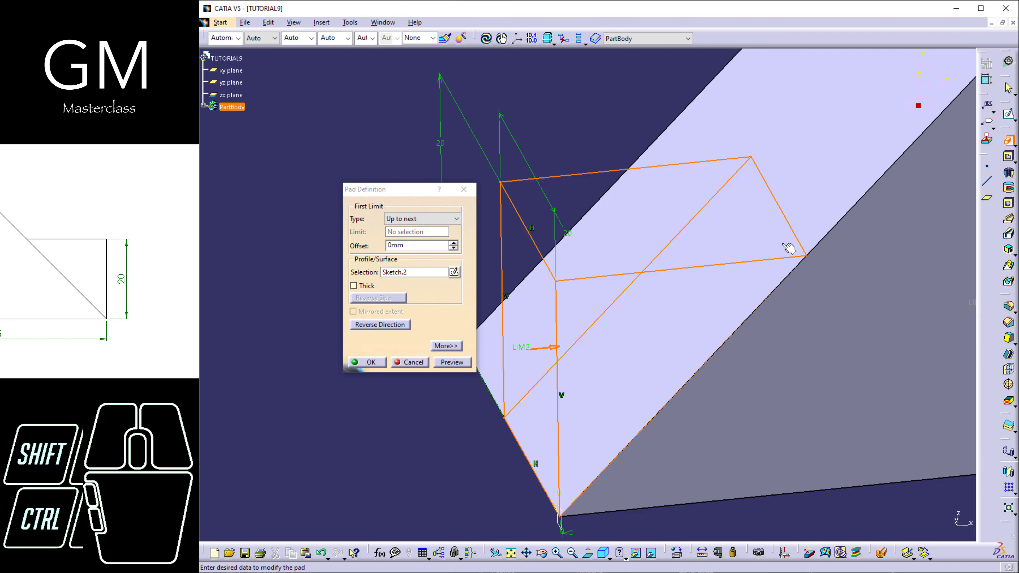
{"action": "middle_click_drag", "start_coordinate": [678, 293], "coordinate": [634, 313]}
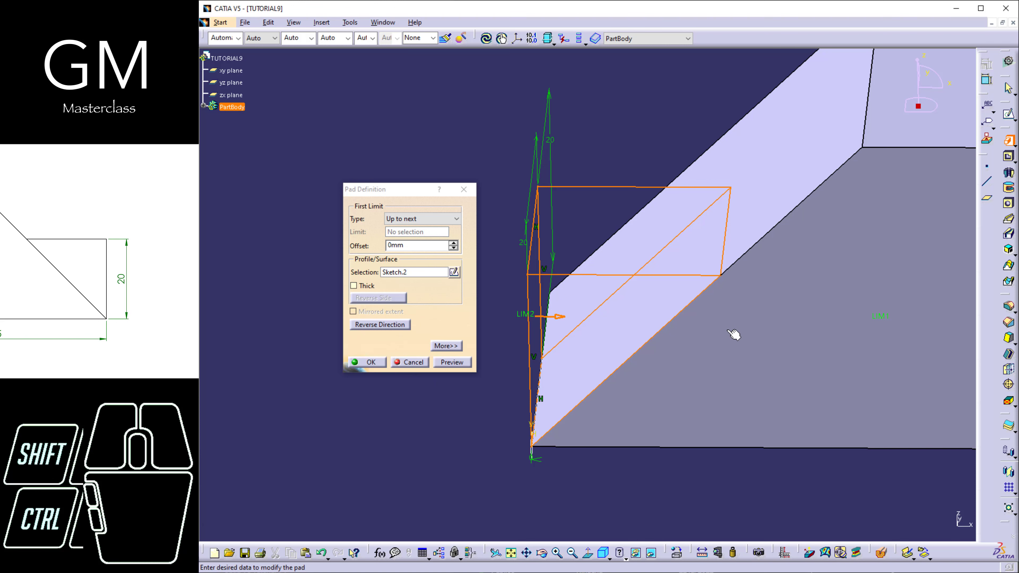
{"action": "left_click", "coordinate": [368, 362]}
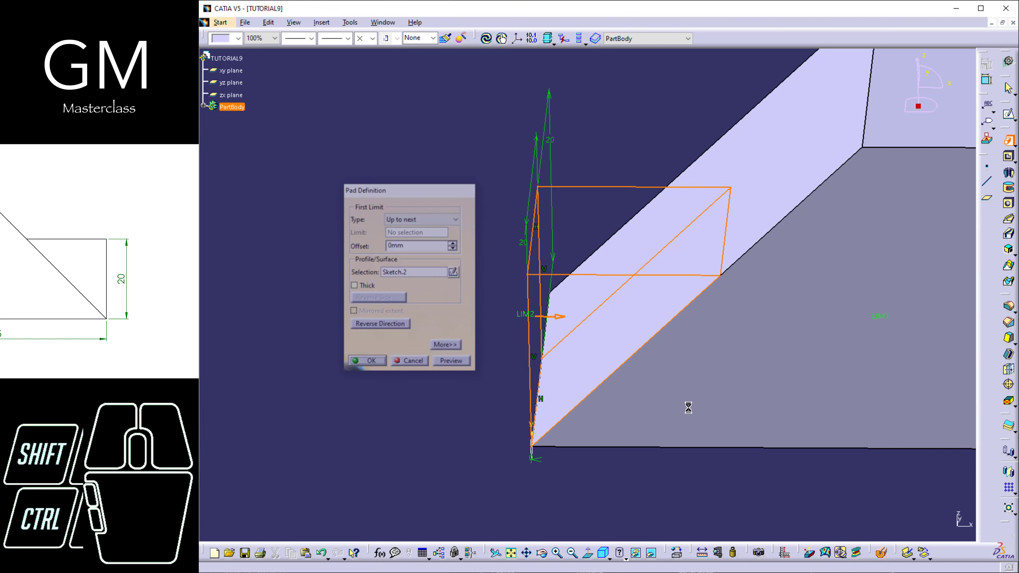
{"action": "middle_click_drag", "start_coordinate": [423, 305], "coordinate": [622, 364]}
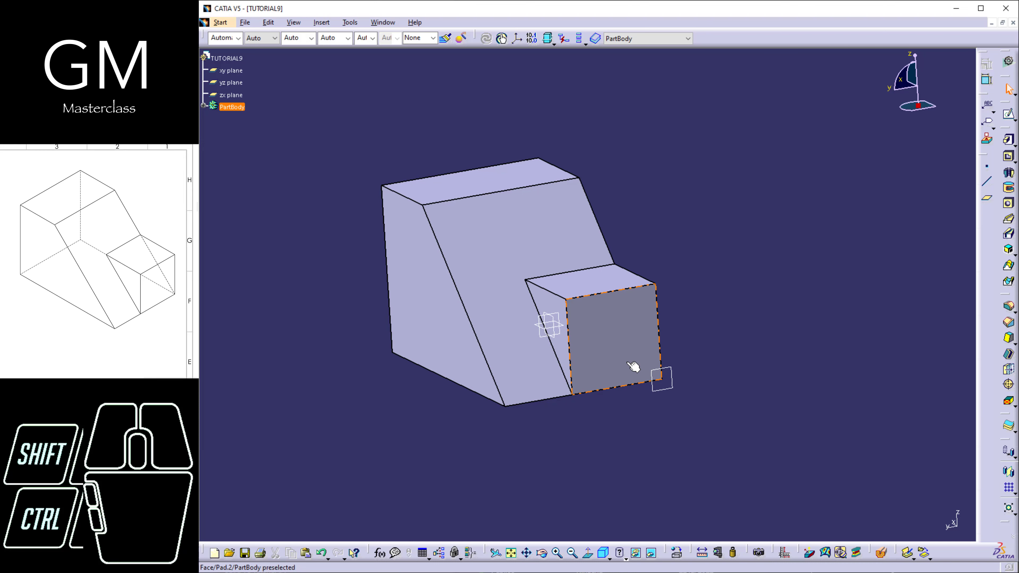
{"action": "middle_click_drag", "start_coordinate": [501, 391], "coordinate": [624, 379]}
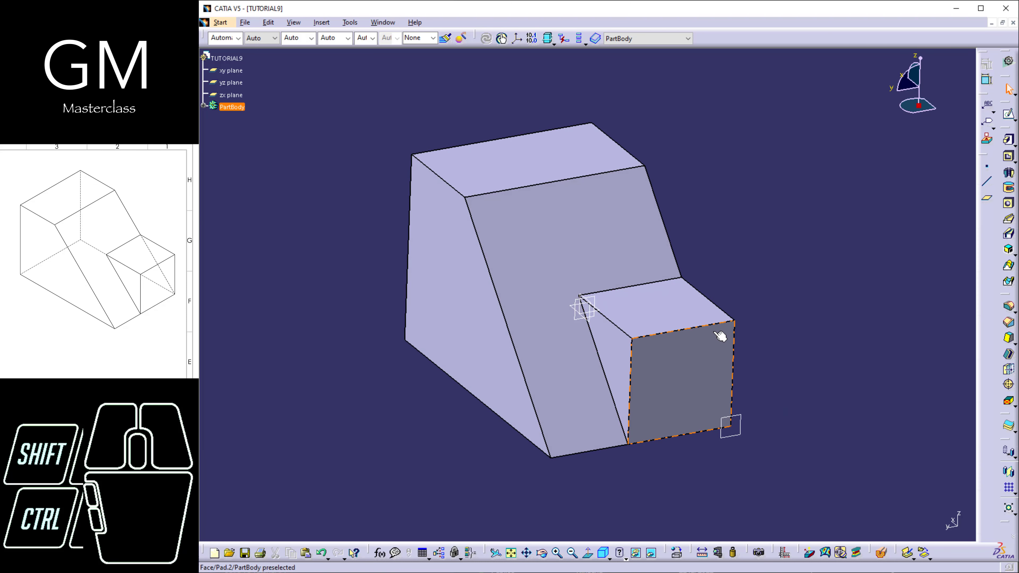